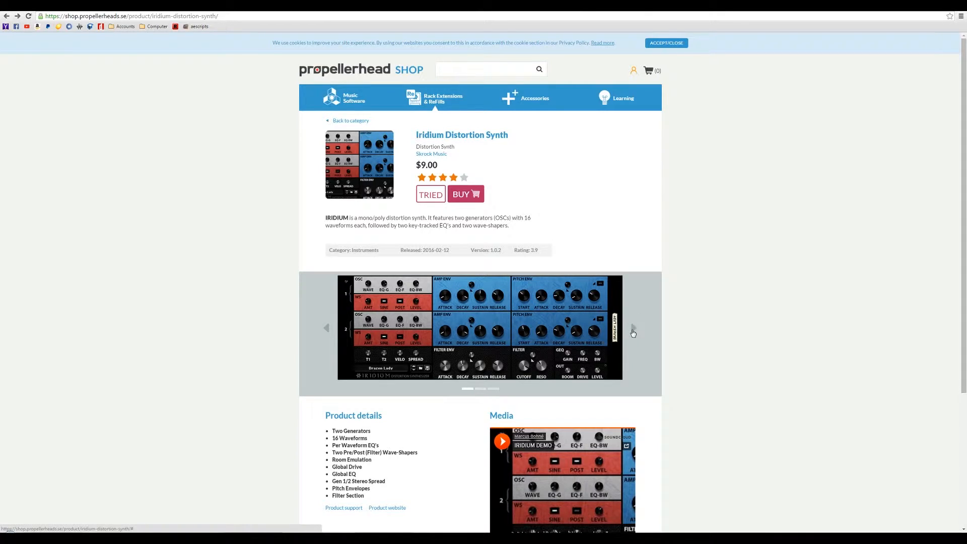
View the other Iridium Distorton Synth product images on the shop page and switch to the Reason rack.
click(633, 329)
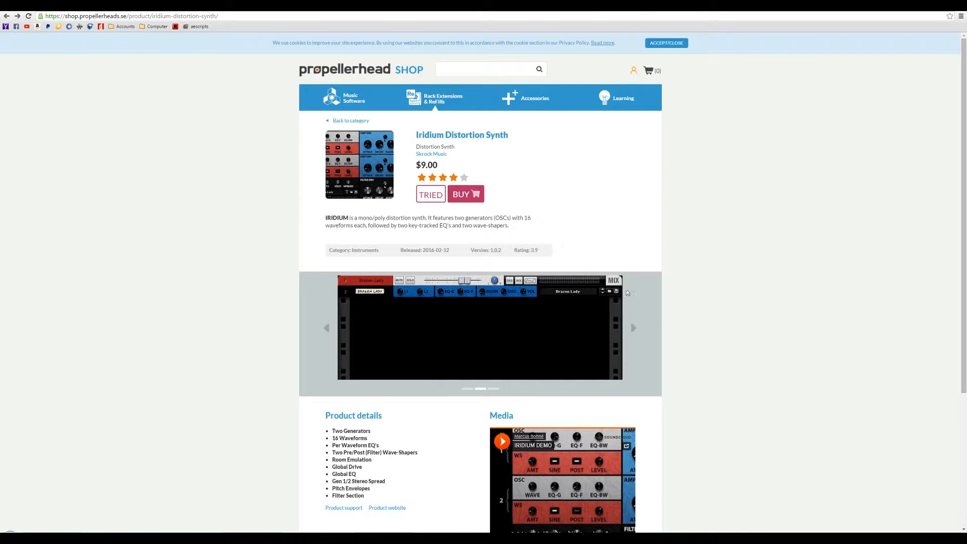
click(634, 327)
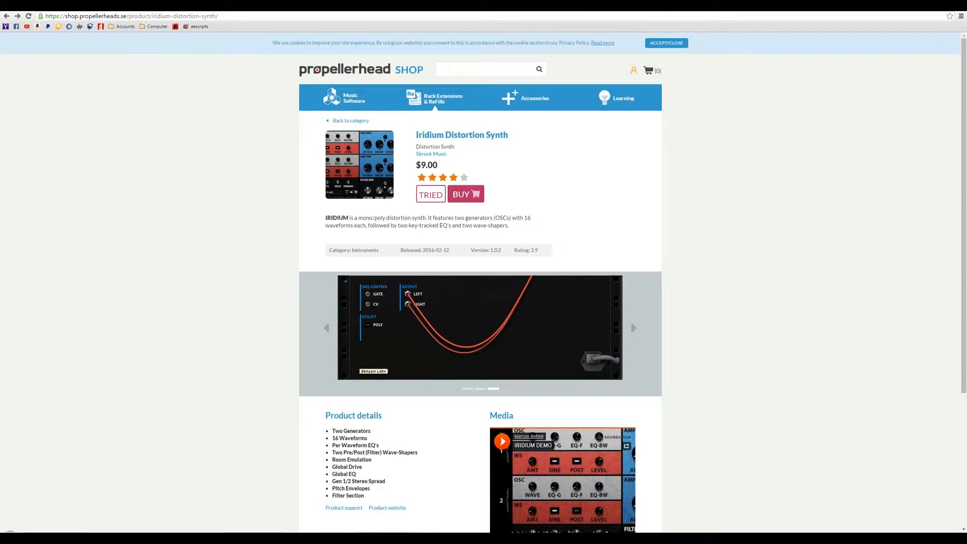
mouse_move(253, 537)
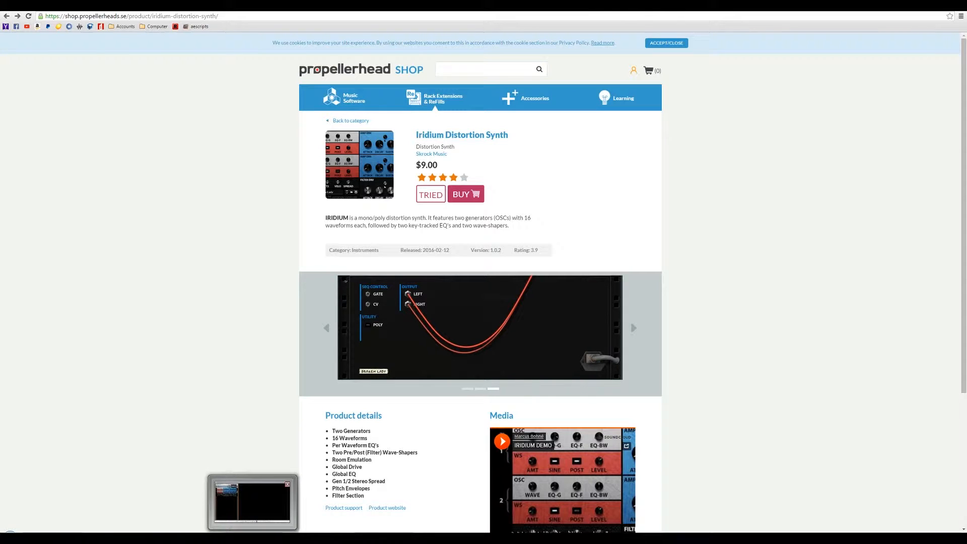
click(253, 537)
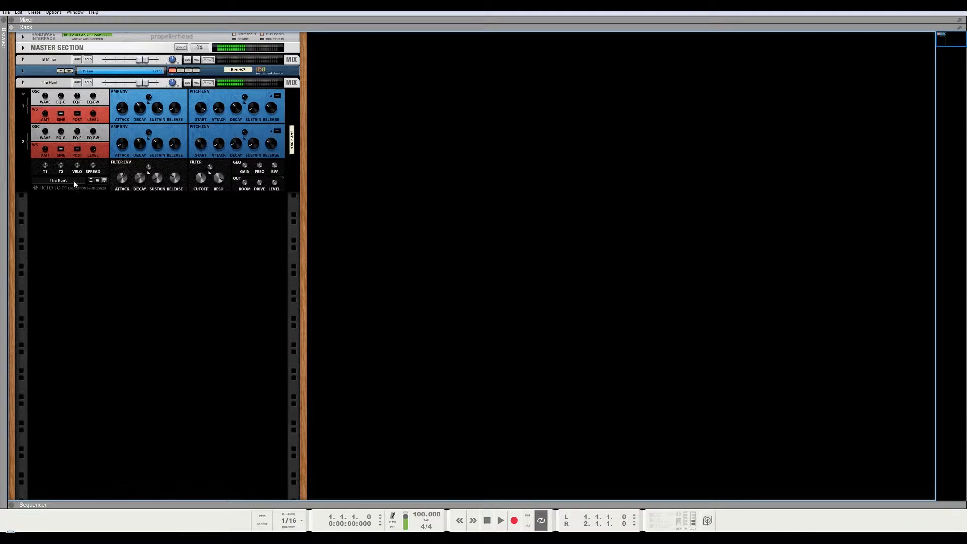
Audition several Iridium patches, including Kick Me and Pluto Raceway [FX], and reset the device to its initial patch.
click(92, 181)
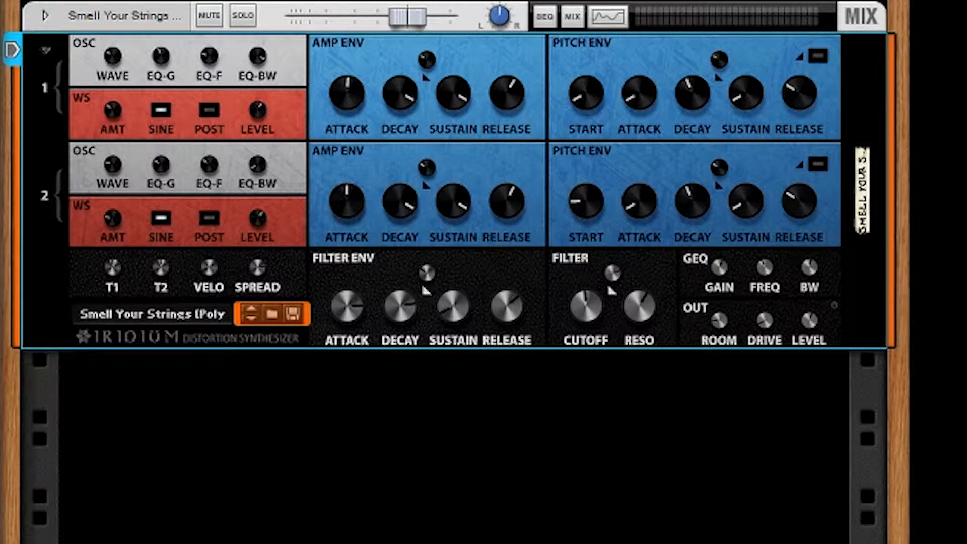
click(251, 318)
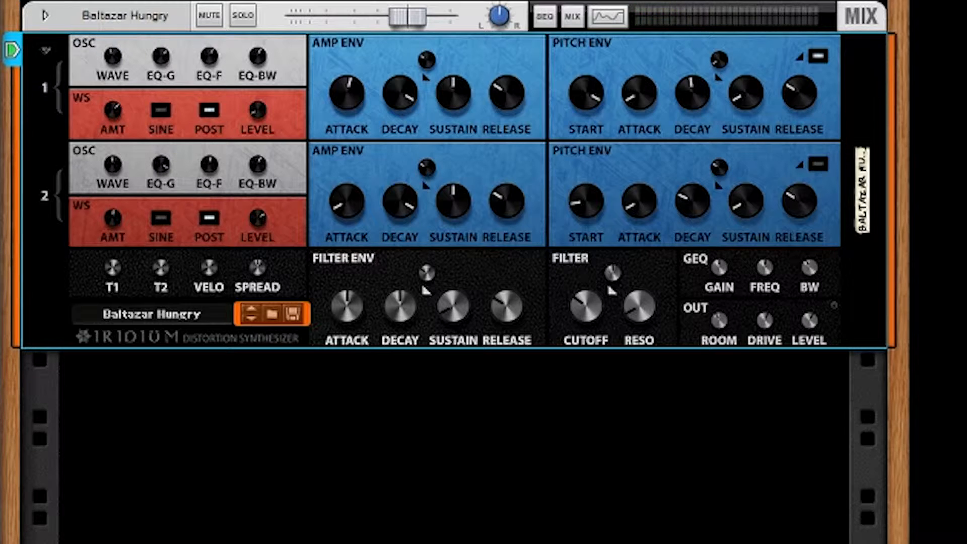
click(251, 317)
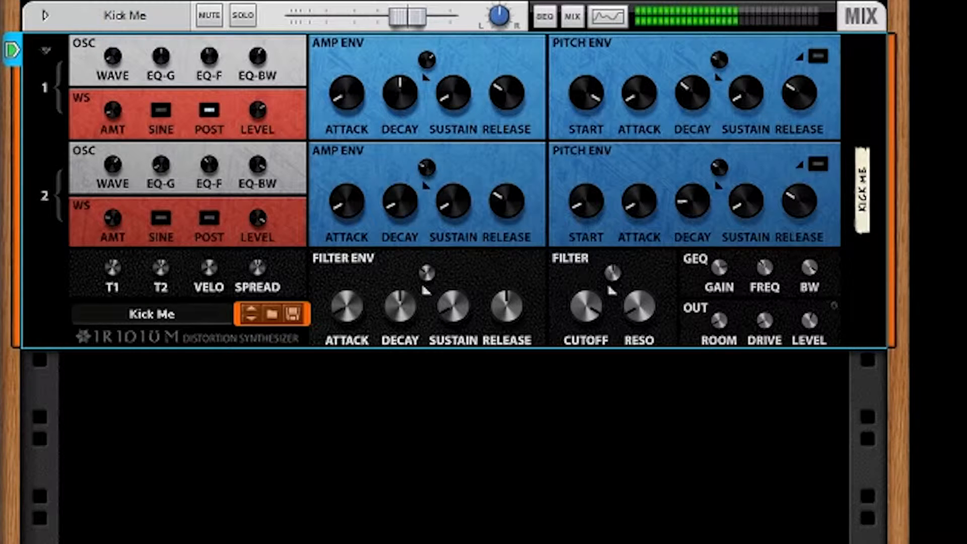
click(252, 318)
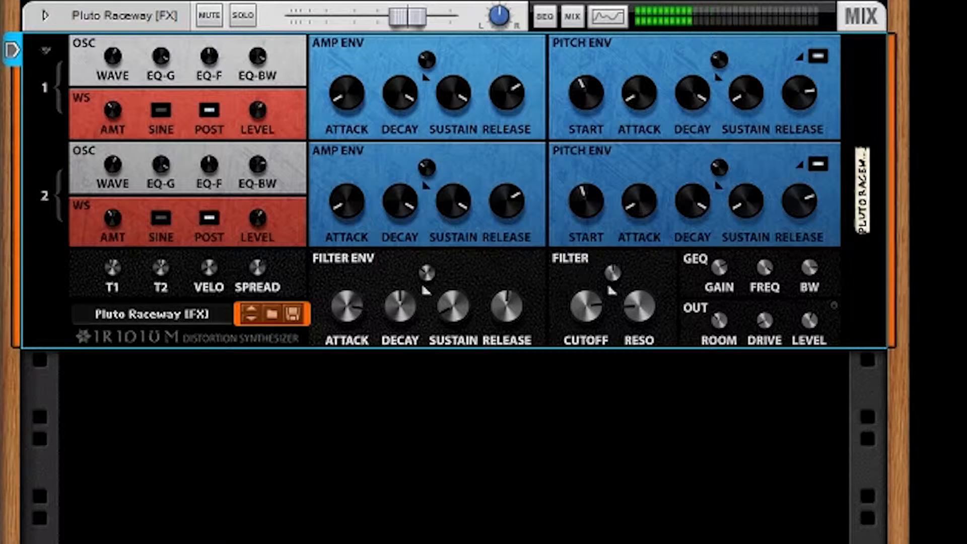
right_click(54, 270)
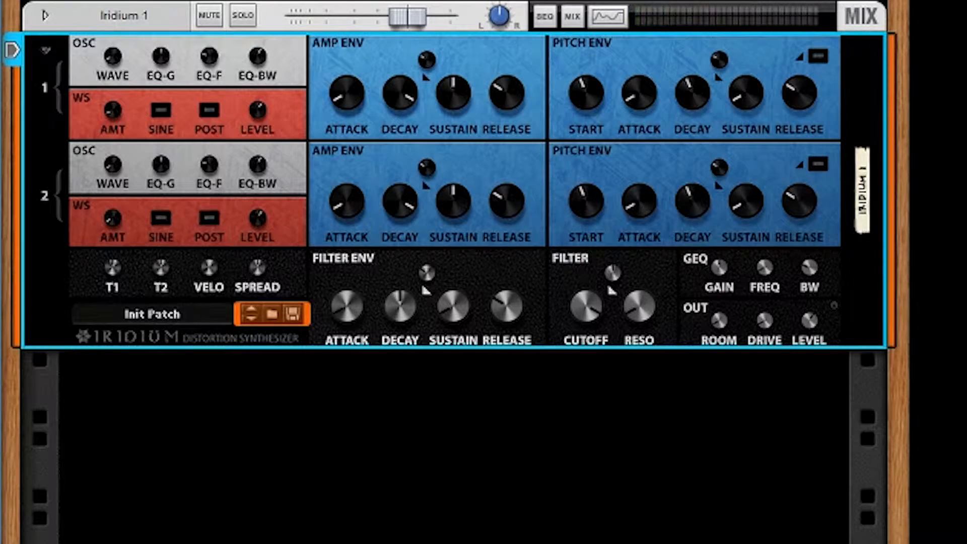
Solo the Iridium 1 track in the sequencer and start playback with the rack enlarged.
drag(369, 543, 370, 537)
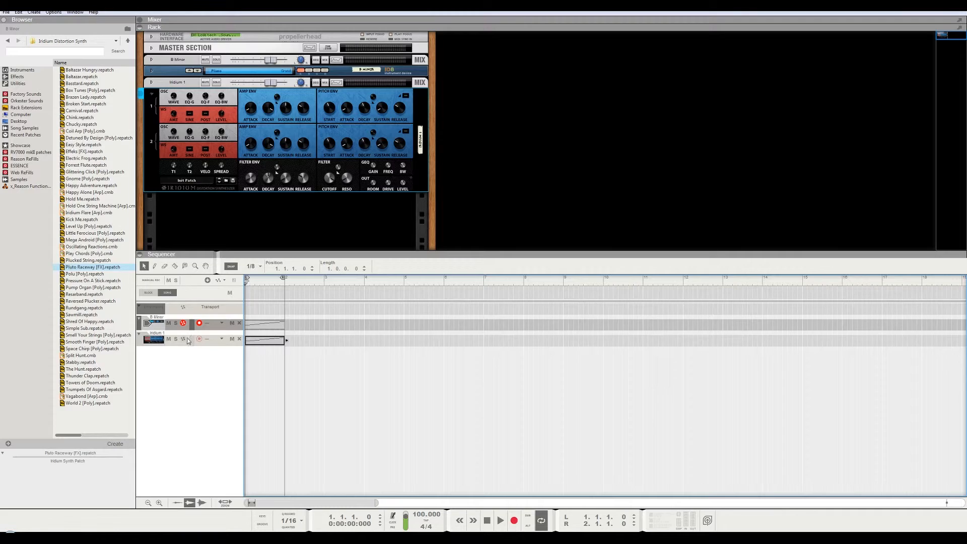
click(176, 339)
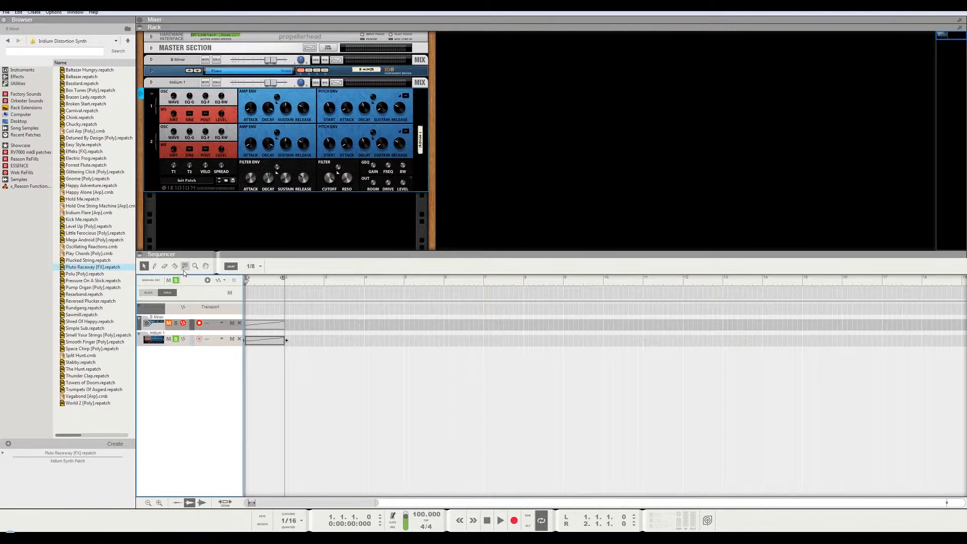
key(space)
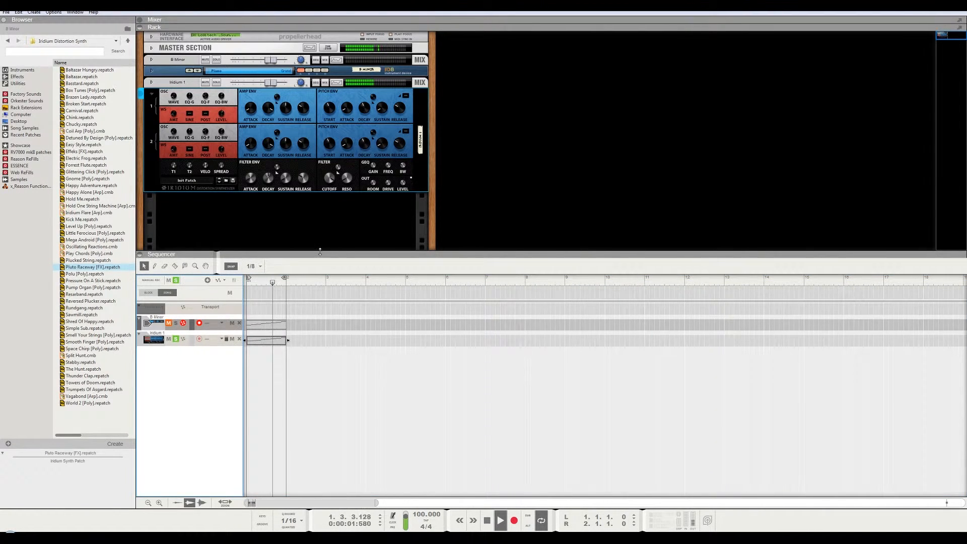
drag(321, 250, 307, 500)
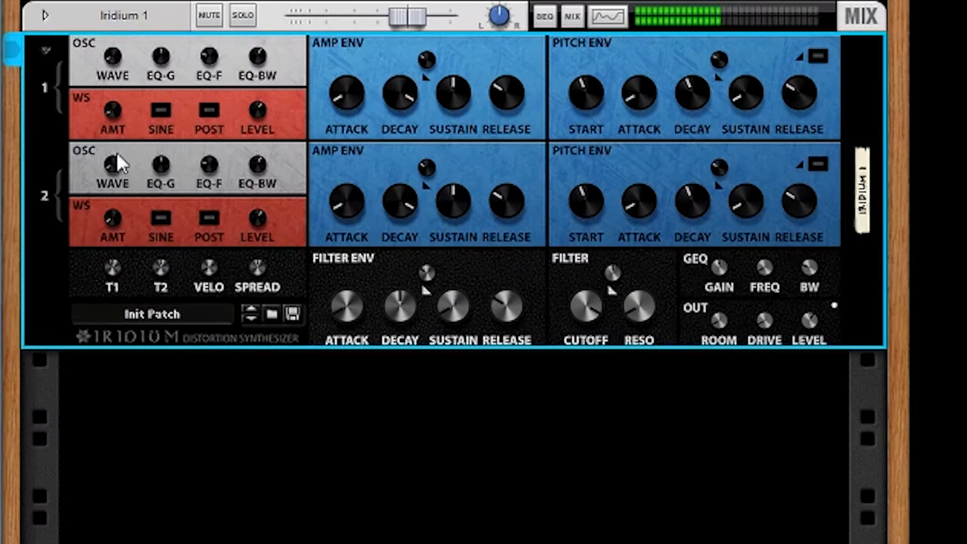
Shape generator 1's oscillator by changing its waveform, EQ gain, EQ frequency and EQ bandwidth.
drag(112, 56, 141, 7)
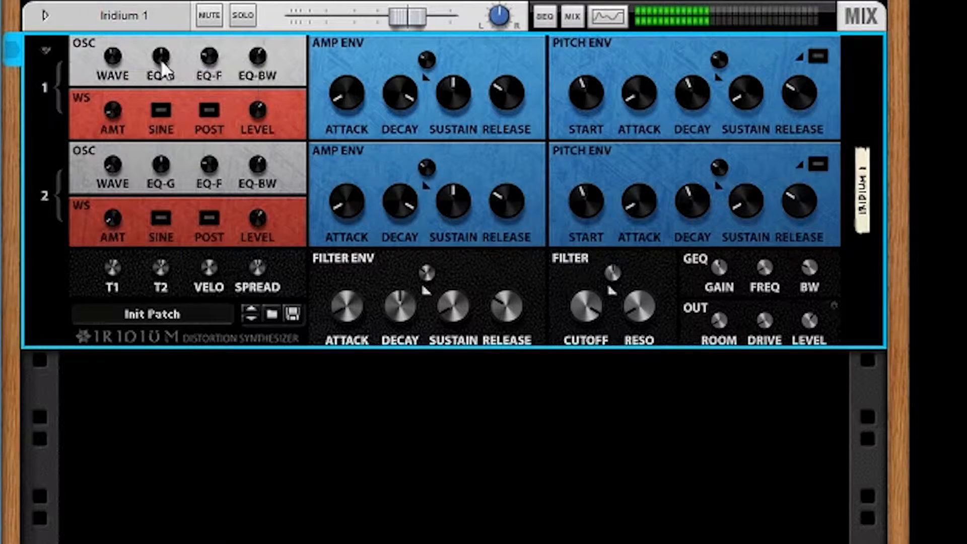
drag(165, 67, 216, 8)
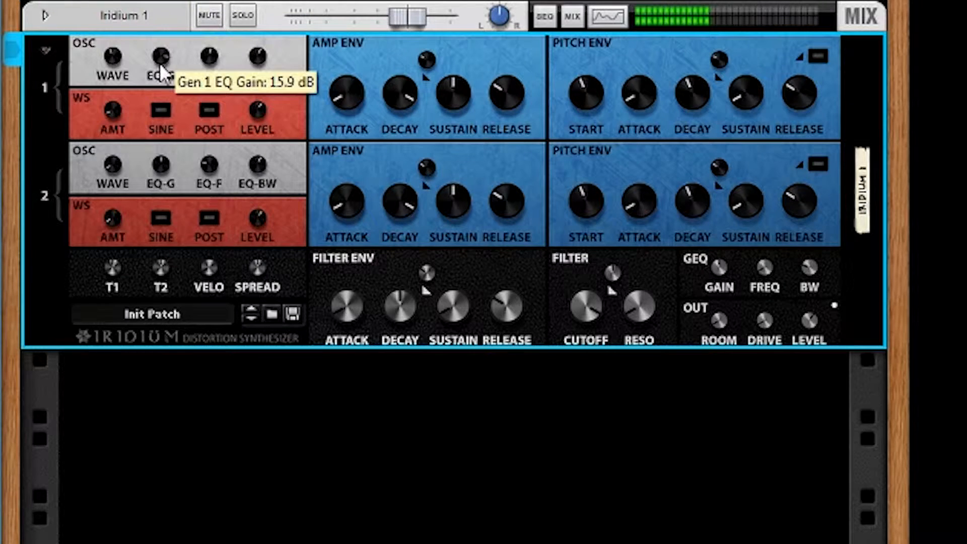
drag(163, 60, 158, 187)
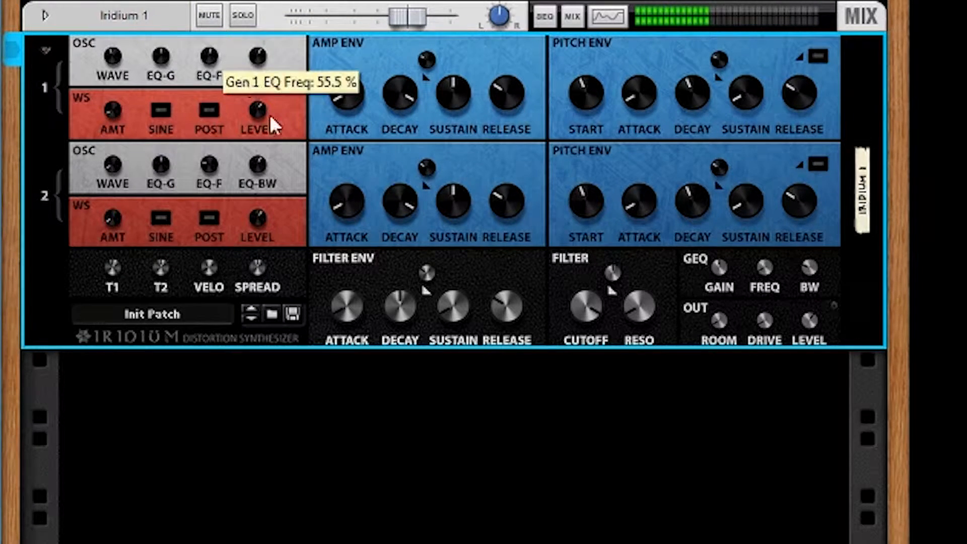
drag(262, 58, 228, 172)
drag(210, 60, 207, 1)
drag(161, 50, 128, 15)
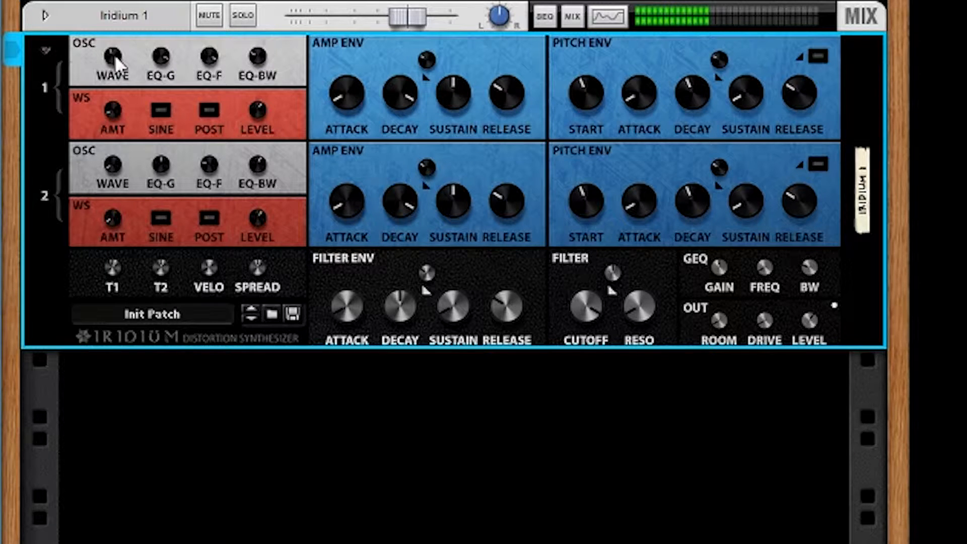
drag(167, 56, 169, 136)
Set generator 1's wave shaper amount to 80%, enable its Sine mode and raise its level.
mouse_move(114, 118)
mouse_down()
mouse_move(117, 107)
mouse_move(126, 112)
mouse_up()
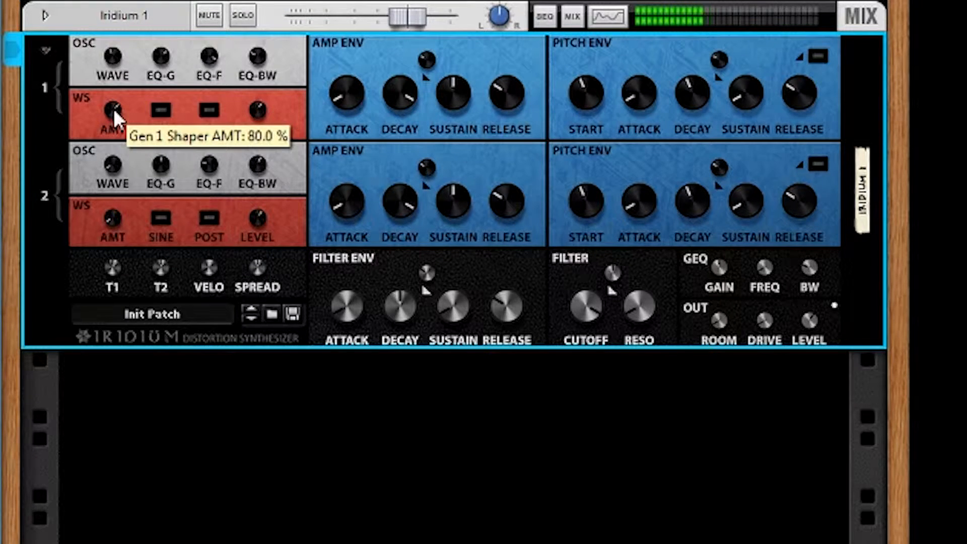
click(160, 109)
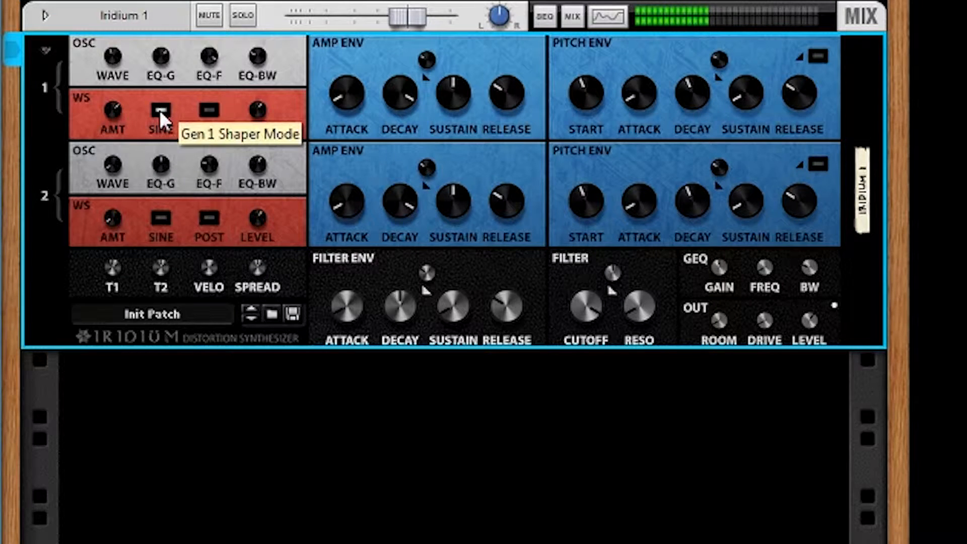
drag(255, 111, 252, 23)
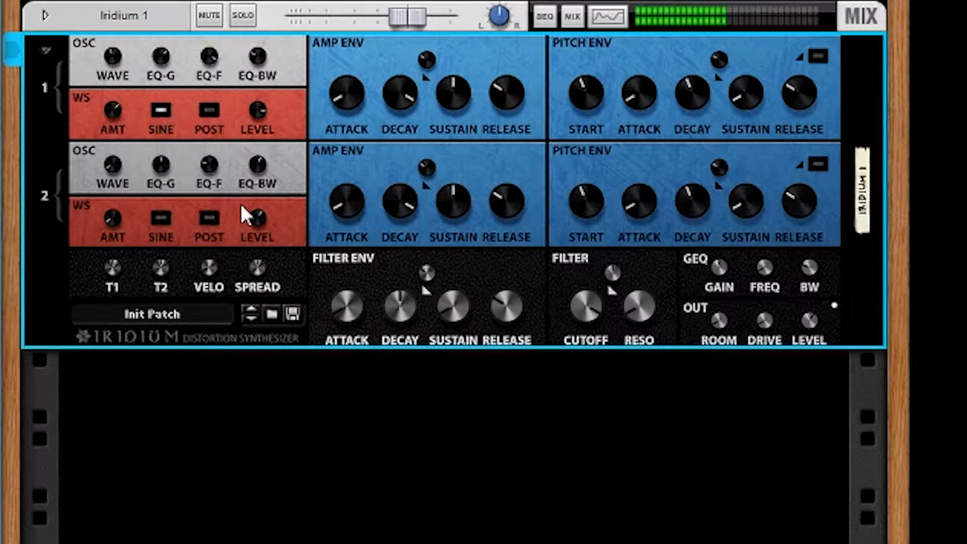
Try different tunings for generators 1 and 2 and adjust the velocity control.
drag(111, 273, 103, 77)
drag(162, 274, 120, 107)
drag(115, 266, 114, 445)
drag(206, 280, 258, 66)
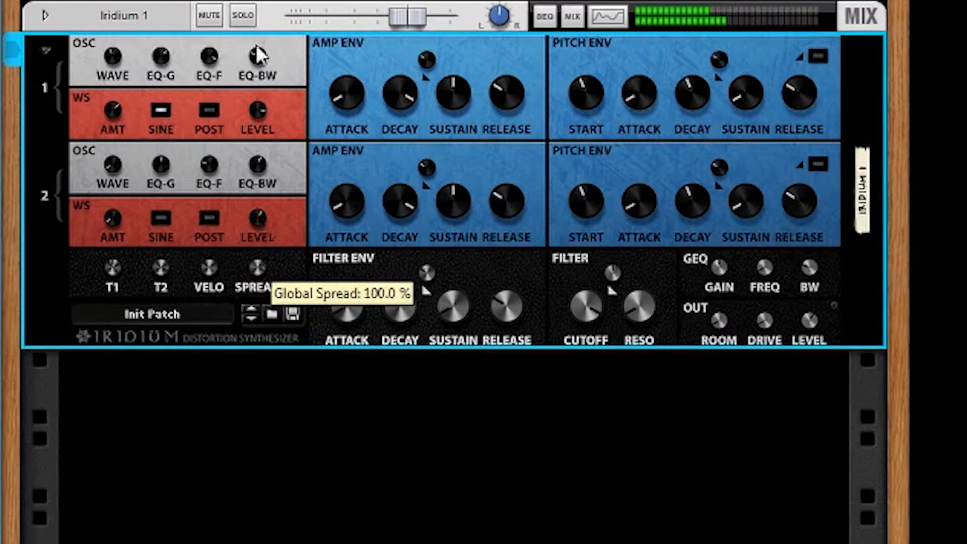
Lower the filter cutoff, raise the resonance and lengthen the filter envelope's attack.
drag(590, 298, 567, 486)
drag(642, 305, 632, 66)
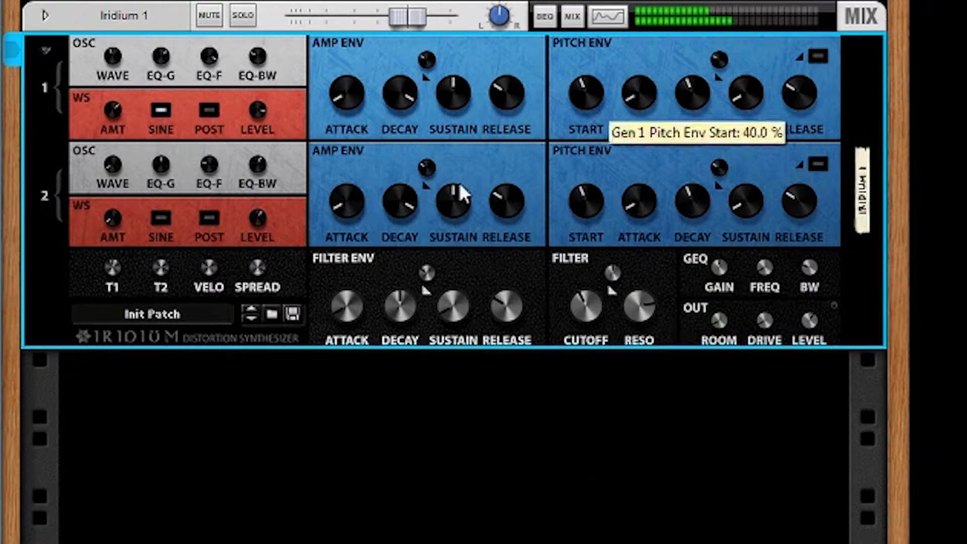
drag(347, 313, 360, 23)
Adjust generator 2's amp attack and decay, and raise start and attack in both pitch envelopes plus generator 2's pitch release.
drag(421, 199, 378, 146)
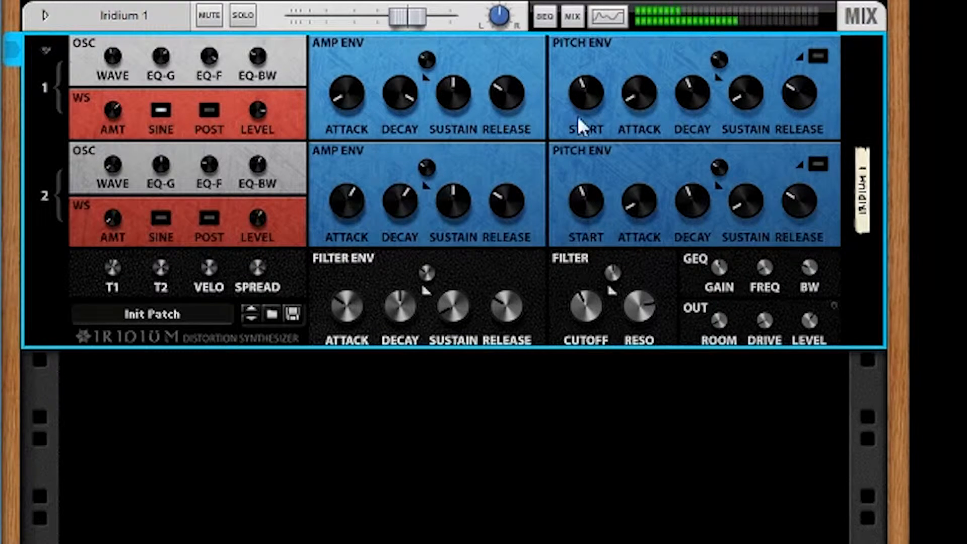
drag(587, 88, 627, 13)
drag(639, 93, 623, 8)
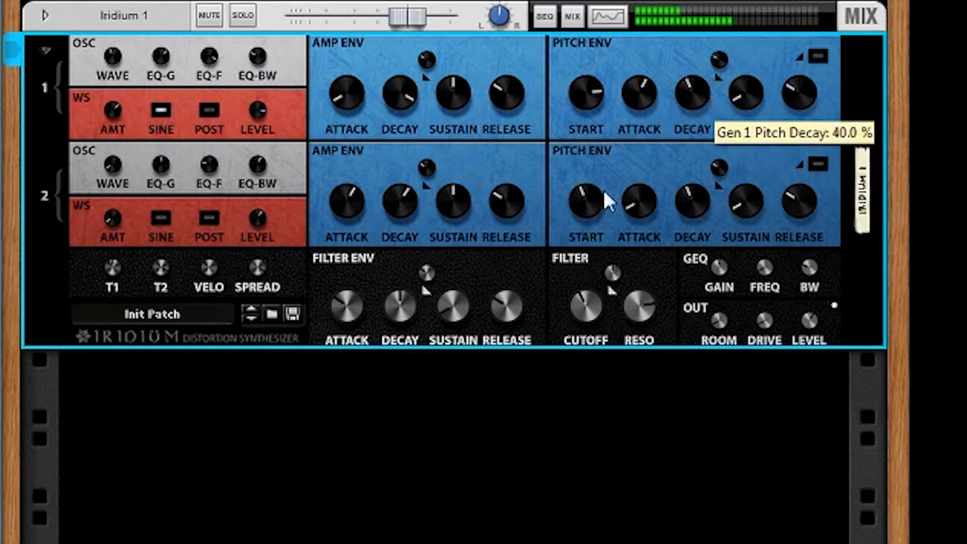
drag(579, 203, 587, 83)
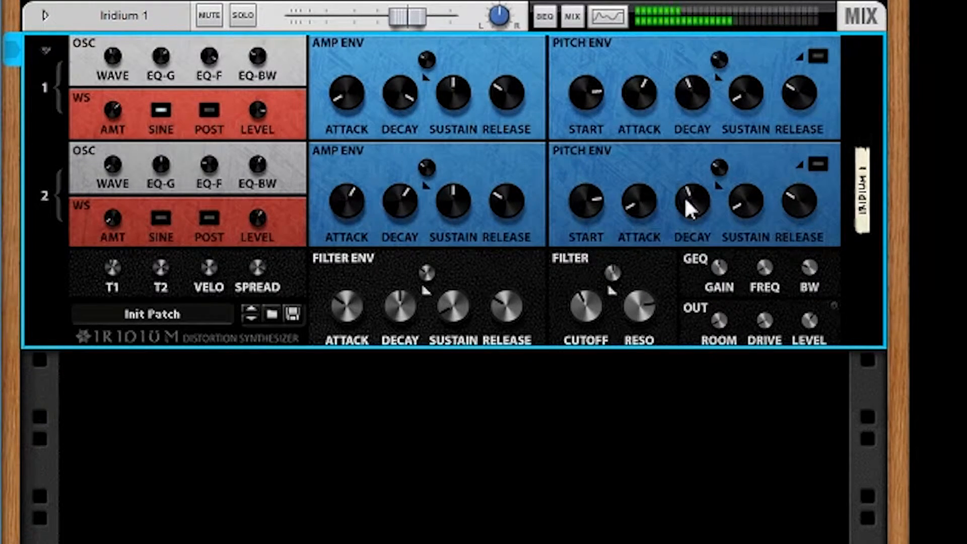
drag(637, 207, 654, 48)
drag(800, 202, 788, 43)
Adjust the global EQ gain and the output section's room and drive amounts.
drag(724, 273, 716, 208)
drag(716, 318, 741, 151)
drag(765, 320, 742, 238)
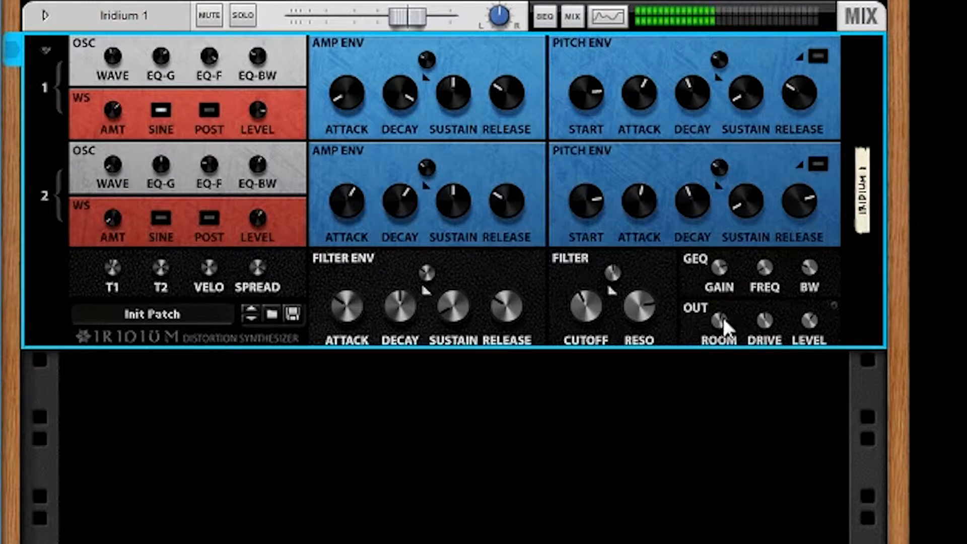
drag(763, 322, 733, 543)
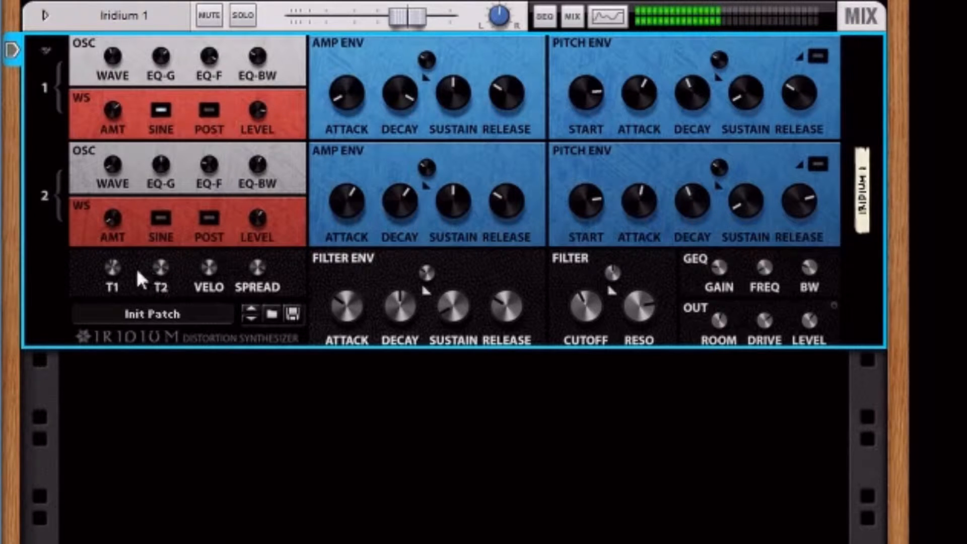
Reset the Iridium device to its initial patch, discarding the edited sound.
right_click(67, 271)
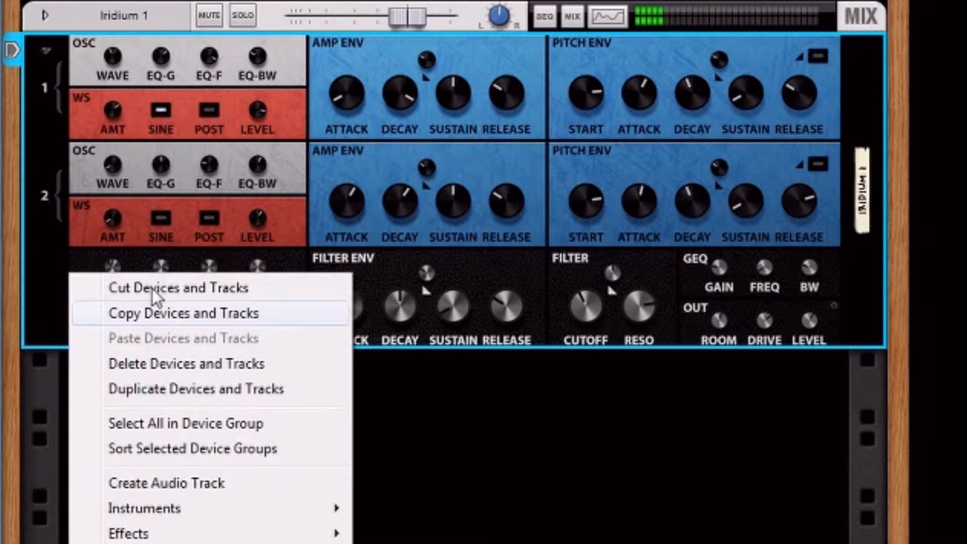
click(151, 543)
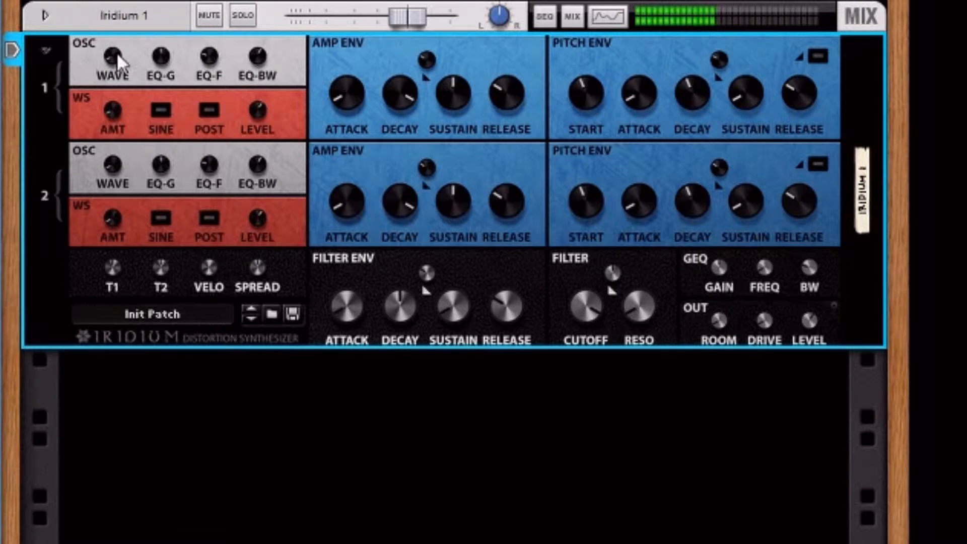
Raise generator 1's waveform, EQ gain and EQ frequency, increase its shaper amount and level, and enable Post shaping.
drag(113, 57, 113, 46)
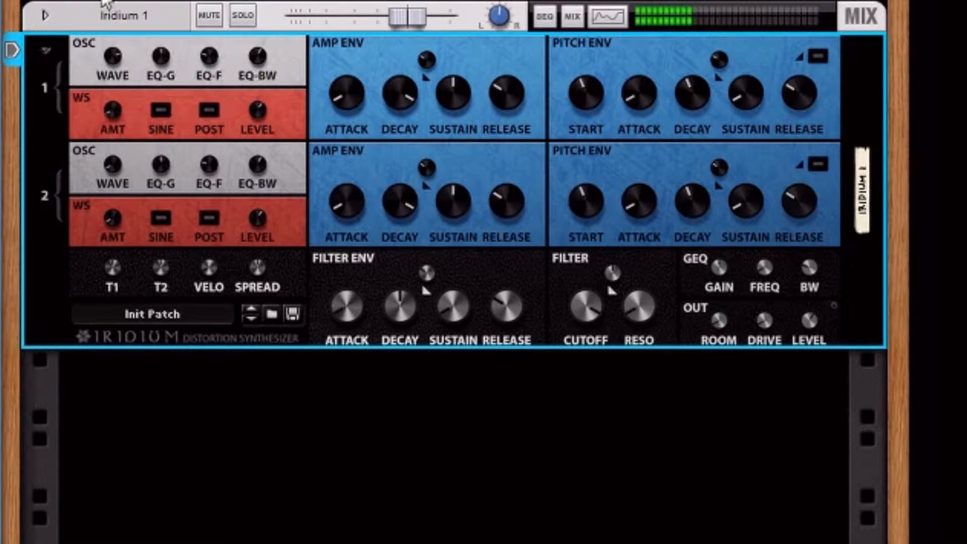
drag(107, 126, 107, 89)
click(156, 111)
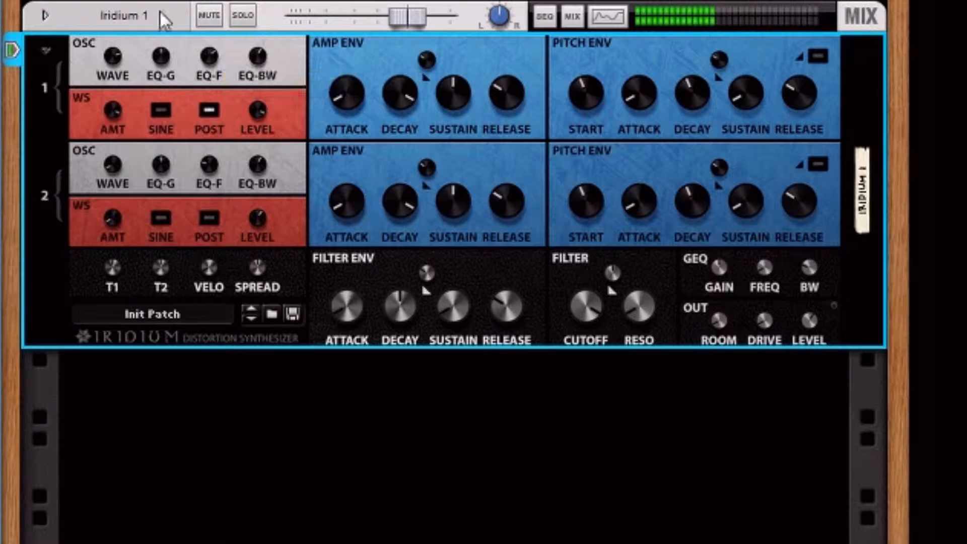
drag(156, 52, 156, 46)
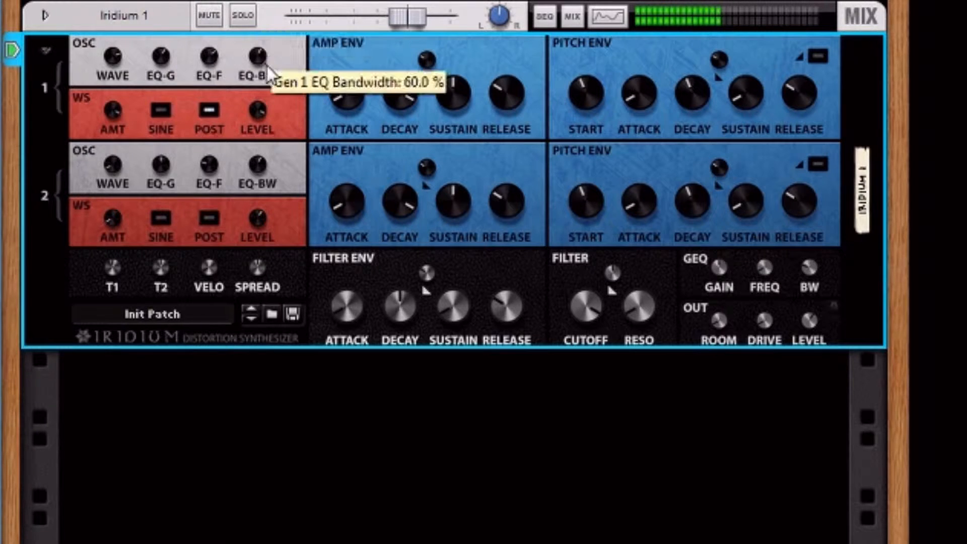
drag(265, 52, 268, 40)
Lengthen generator 1's amp attack and raise the start and attack of its pitch envelope.
drag(343, 89, 344, 14)
drag(588, 95, 654, 46)
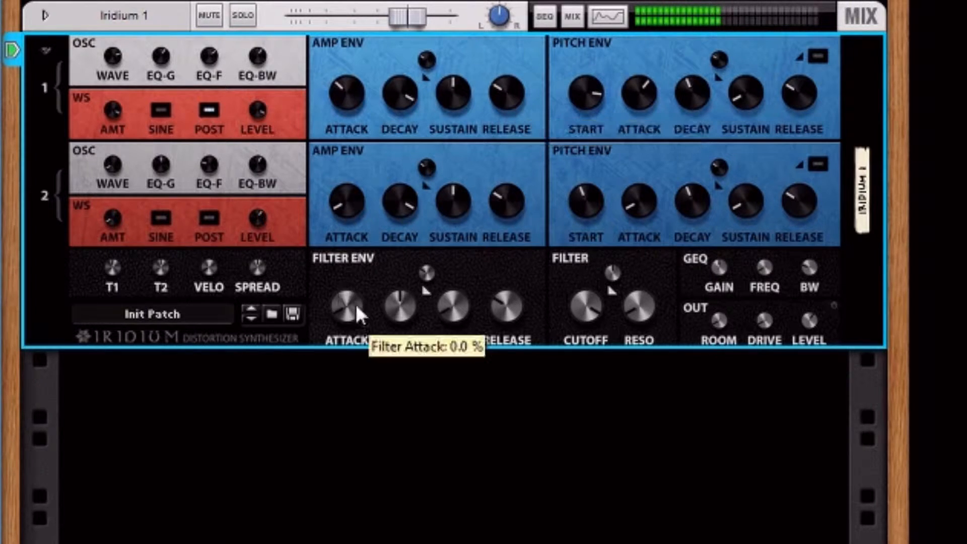
Lower the filter cutoff, set the filter curve to 77.3% and tune generator 2 to 1200 cents.
drag(585, 309, 583, 471)
drag(613, 272, 587, 243)
drag(429, 267, 399, 156)
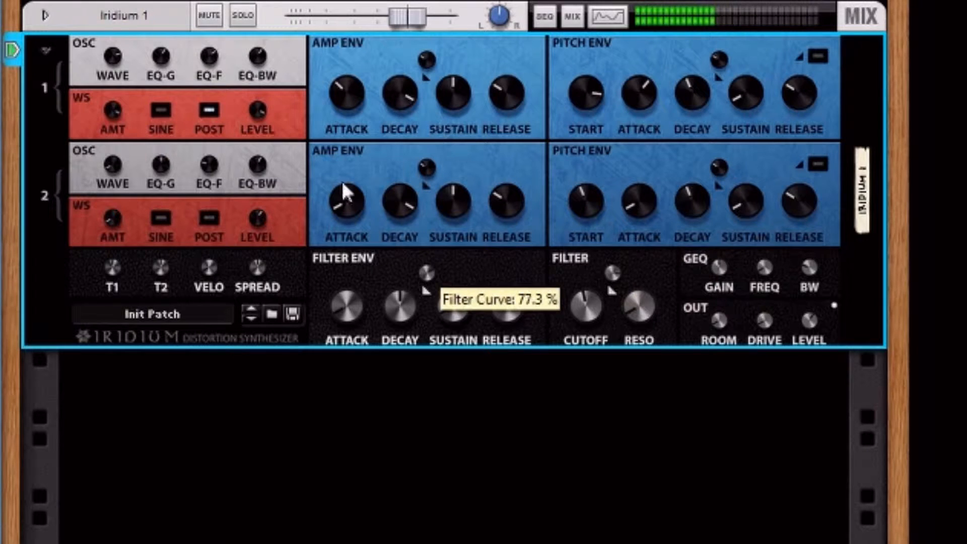
drag(164, 261, 156, 106)
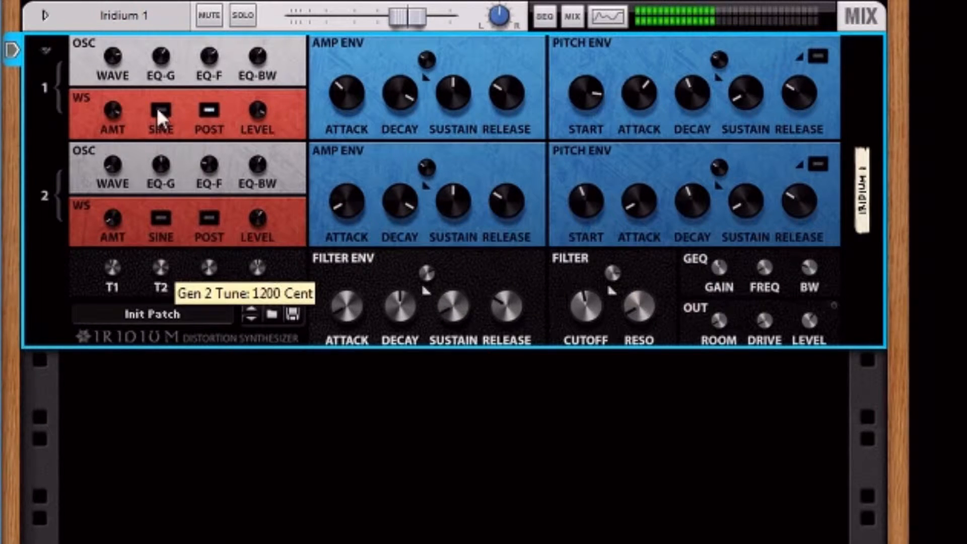
Retune generator 1, set the global EQ gain to 10.5 dB, and raise the output's room and drive amounts.
drag(116, 268, 109, 123)
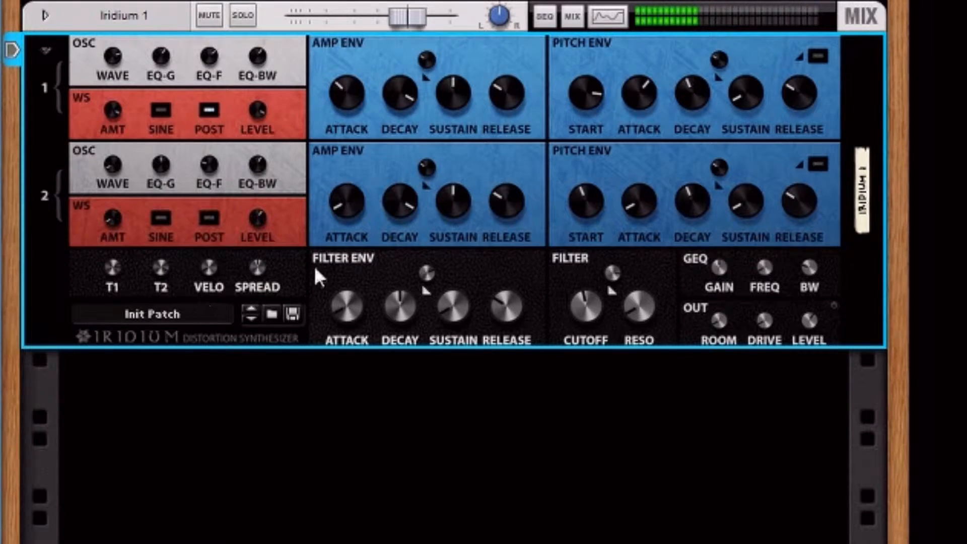
drag(718, 269, 716, 154)
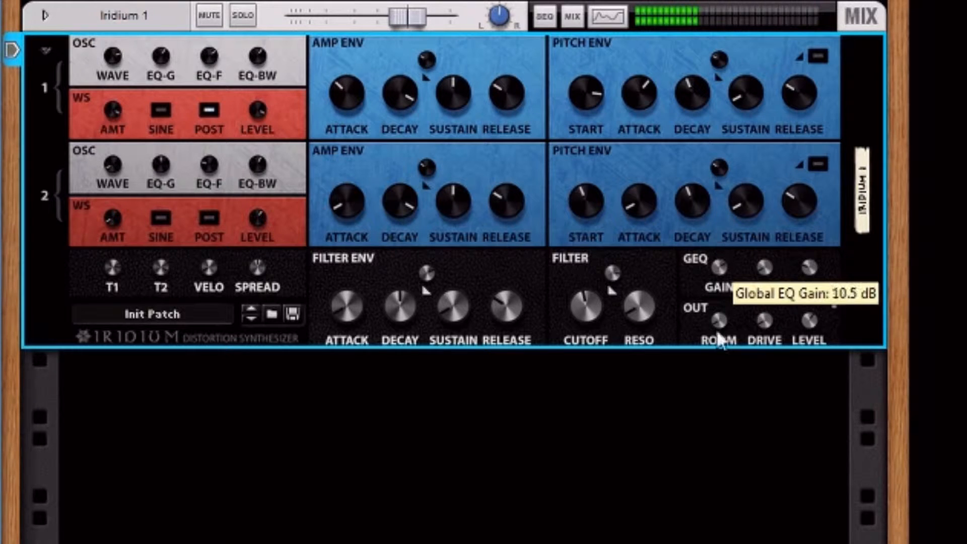
drag(720, 322, 716, 127)
drag(763, 319, 805, 249)
drag(767, 322, 759, 294)
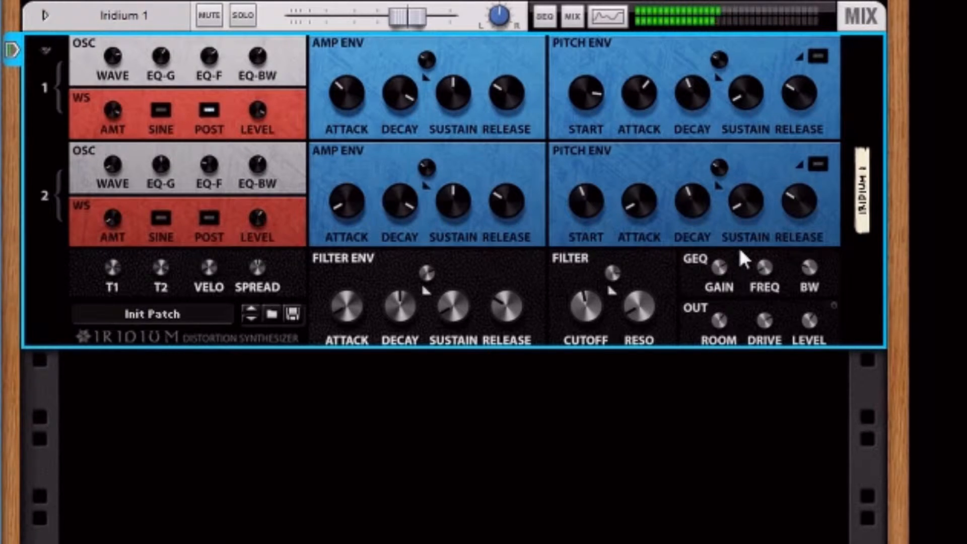
Flip the rack to examine the Iridium's rear jacks and poly option, and return to the front panel.
key(Tab)
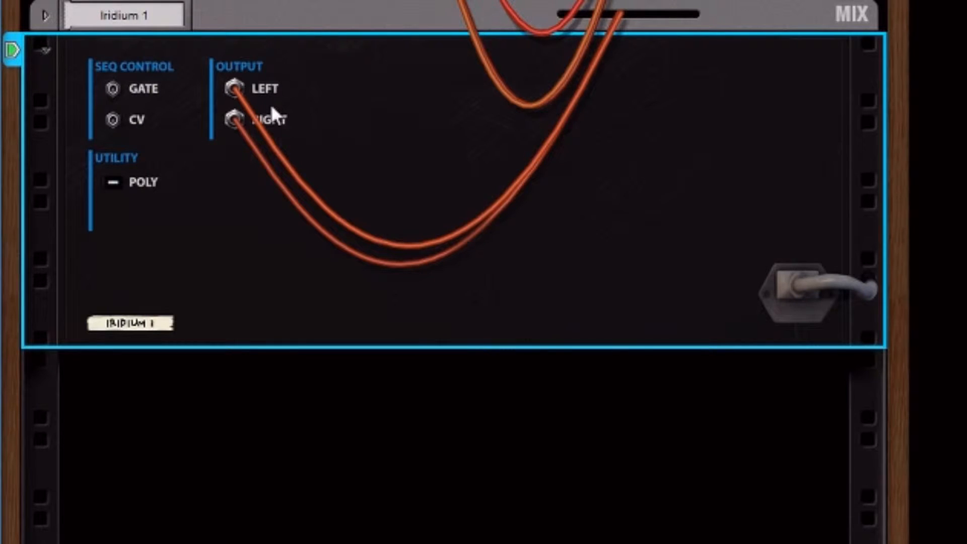
key(Tab)
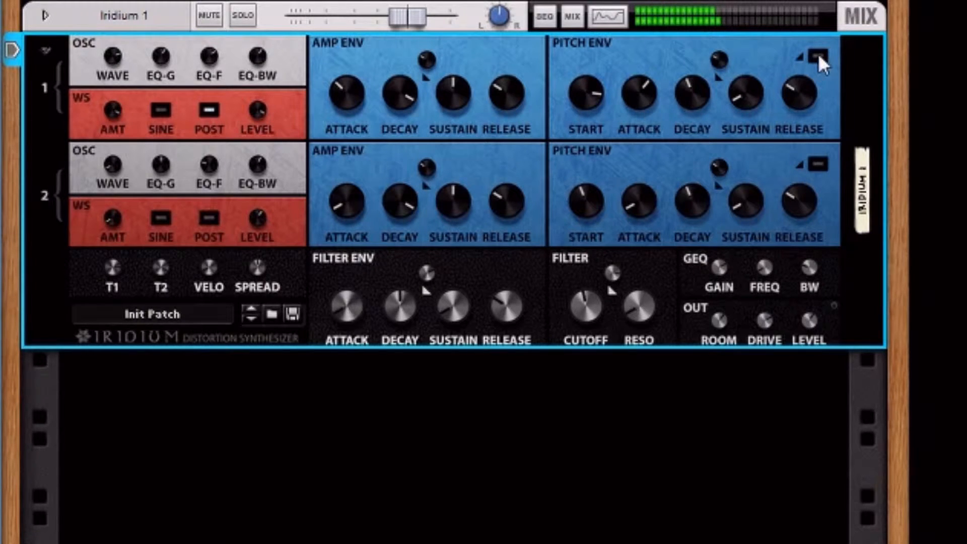
Raise the sustain and release of generator 1's pitch envelope and enable its invert option.
drag(746, 93, 745, 61)
drag(816, 85, 815, 55)
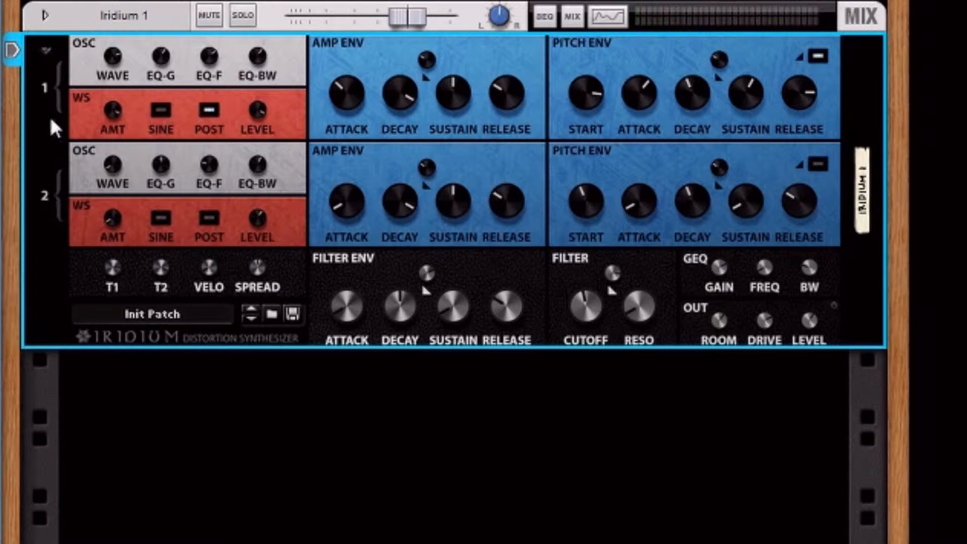
Tune generator 1 to -1200 cents and generator 2 to 1200 cents, and lower generator 2's level and the global spread.
drag(114, 266, 129, 543)
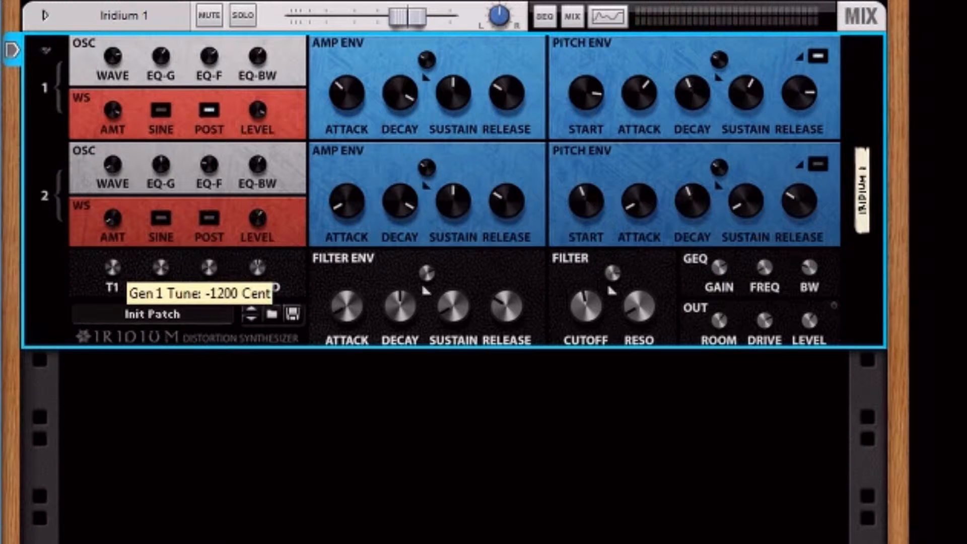
drag(165, 266, 166, 114)
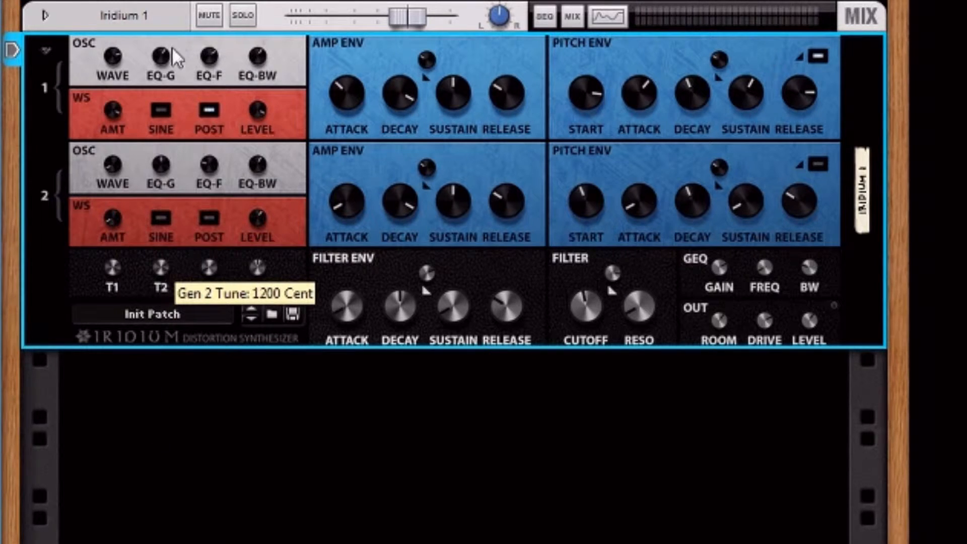
drag(158, 236, 188, 290)
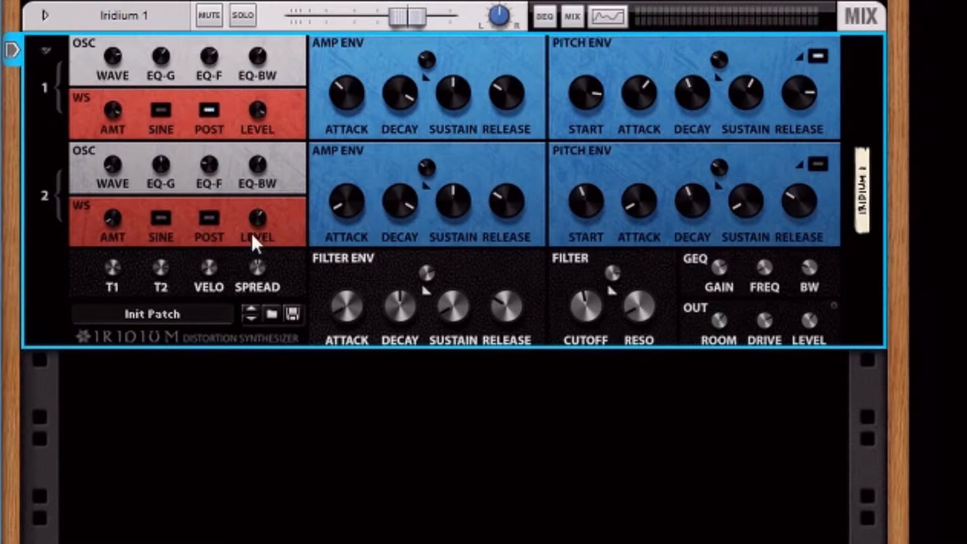
mouse_move(259, 219)
mouse_down()
mouse_move(255, 177)
mouse_move(257, 212)
mouse_up()
drag(259, 269, 260, 318)
Reset the Iridium to its initial patch, turn generator 2's level down and switch generator 1's shaper to sine mode.
right_click(59, 264)
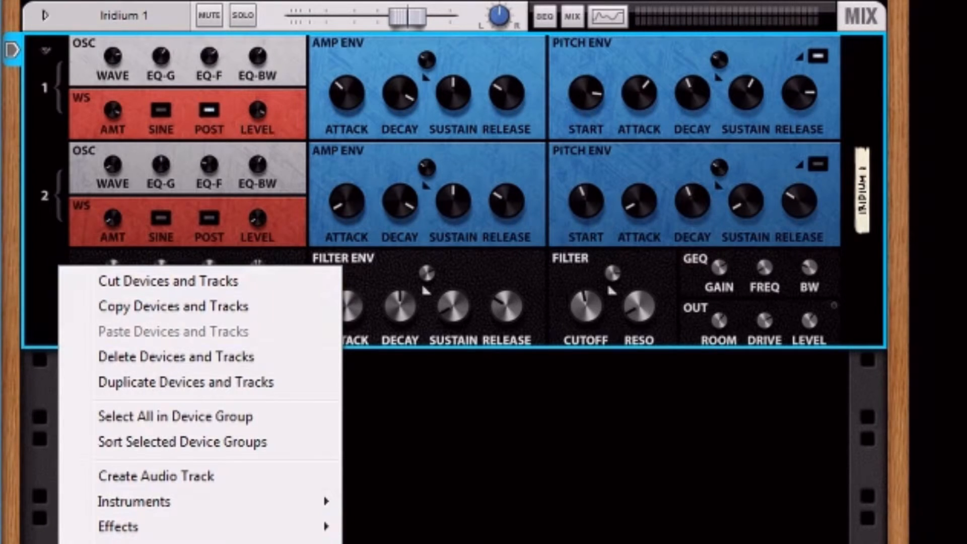
click(201, 543)
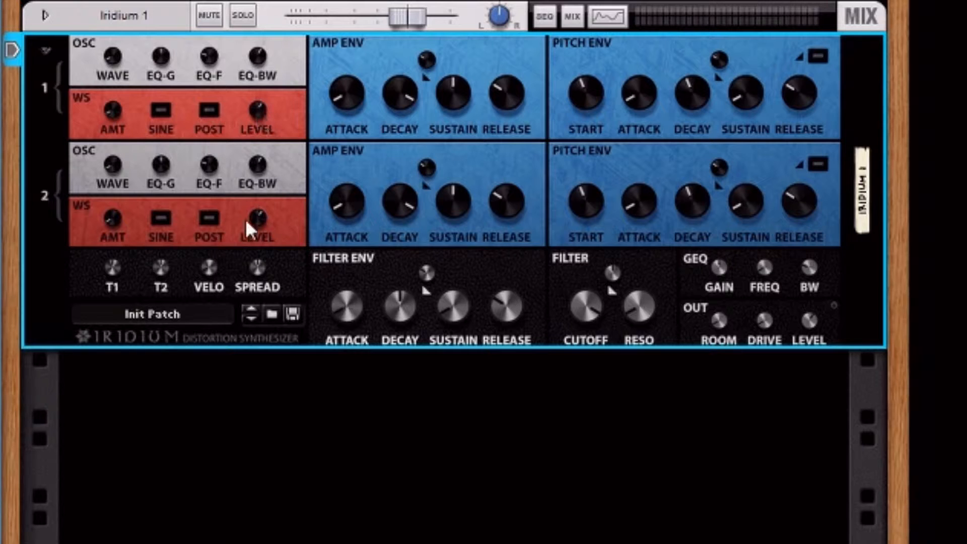
drag(263, 217, 263, 282)
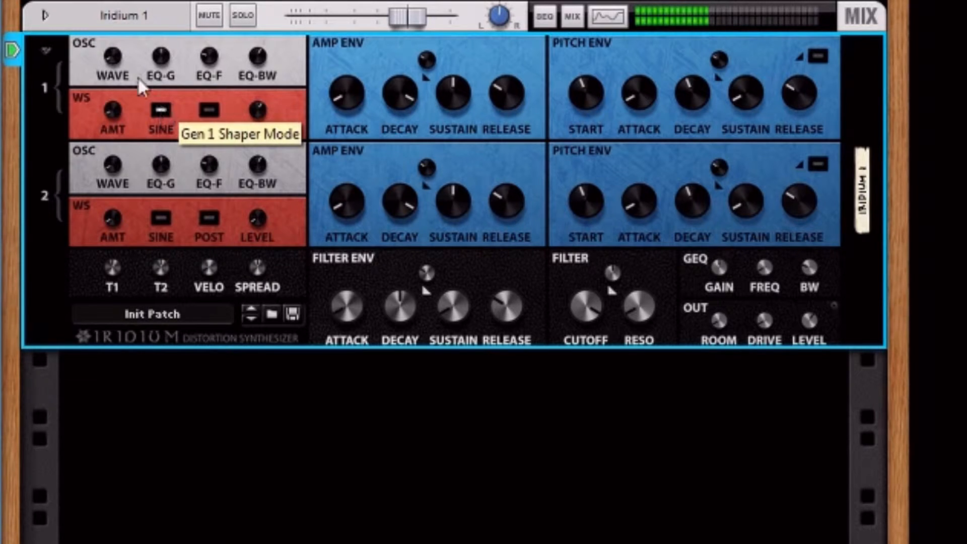
Shape generator 1 by raising its waveform and EQ frequency, adjusting EQ gain, reducing EQ bandwidth, and increasing shaper amount and level.
drag(113, 26, 113, 8)
mouse_move(162, 55)
mouse_down()
mouse_move(161, 36)
mouse_move(148, 45)
mouse_up()
drag(210, 59, 255, 130)
drag(258, 57, 222, 131)
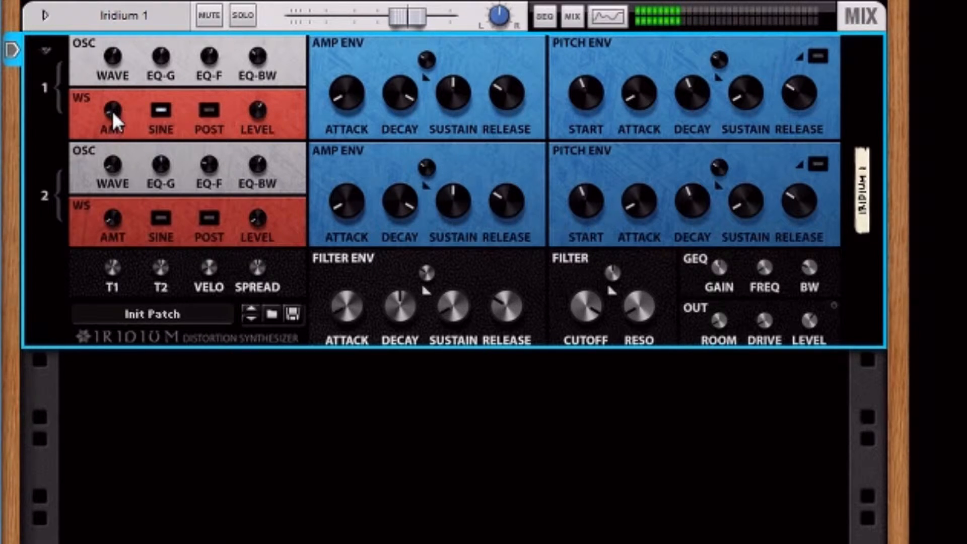
drag(112, 114, 114, 2)
drag(256, 112, 258, 40)
Lengthen generator 1's amp attack, shorten its decay, raise its sustain and release, and turn up generator 2's level.
drag(354, 86, 403, 180)
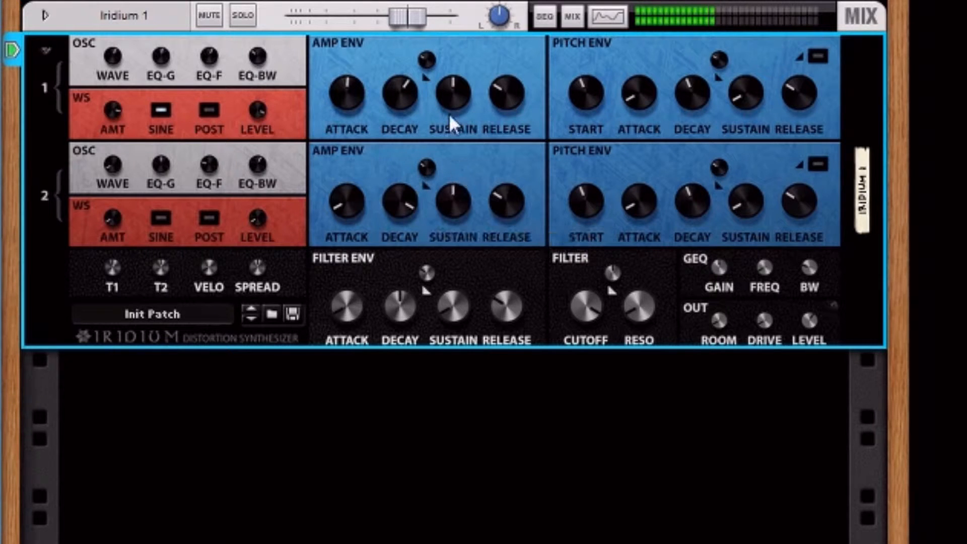
drag(448, 113, 465, 6)
drag(509, 93, 509, 55)
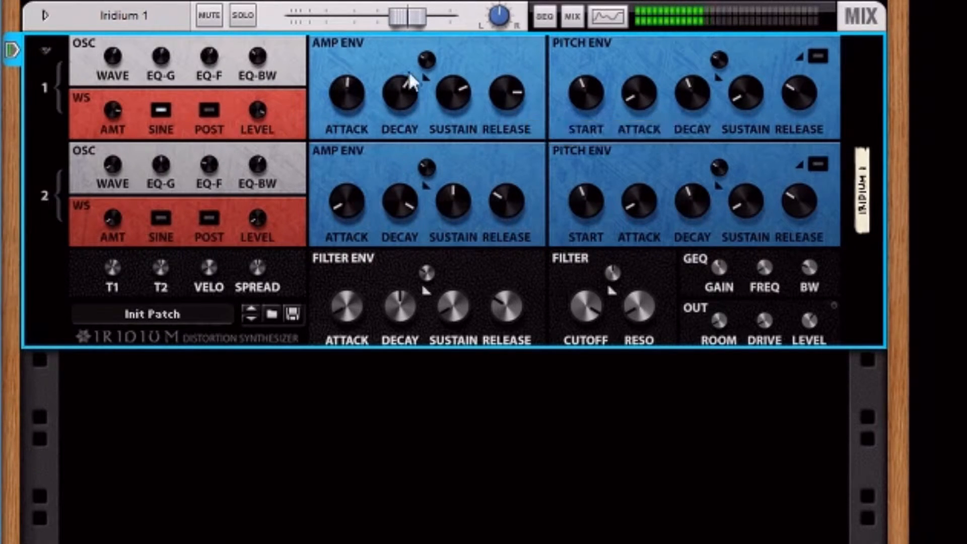
drag(255, 215, 273, 17)
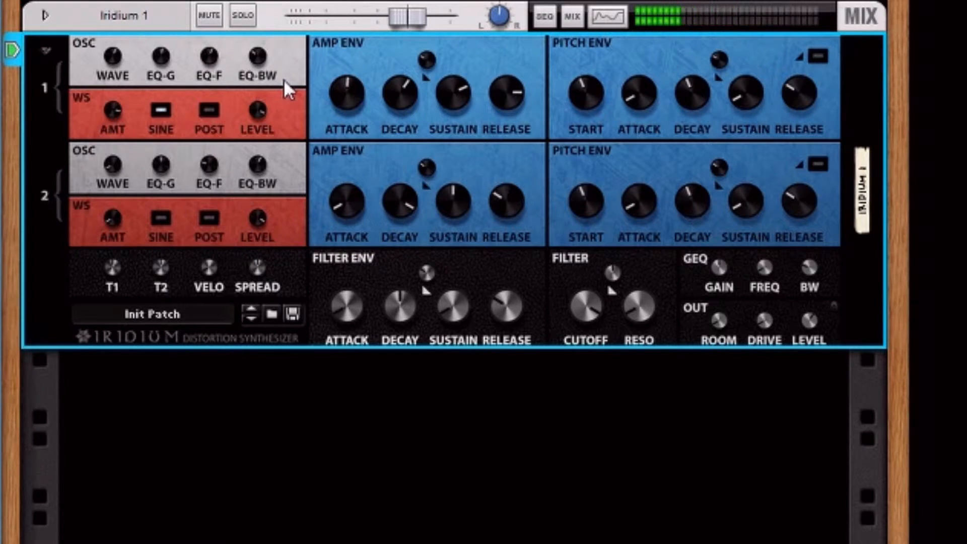
Lower the filter cutoff slightly, raise the resonance, lengthen the filter envelope's attack and adjust the filter curve controls.
drag(590, 322, 651, 25)
drag(591, 309, 588, 207)
drag(327, 310, 425, 277)
drag(613, 275, 759, 267)
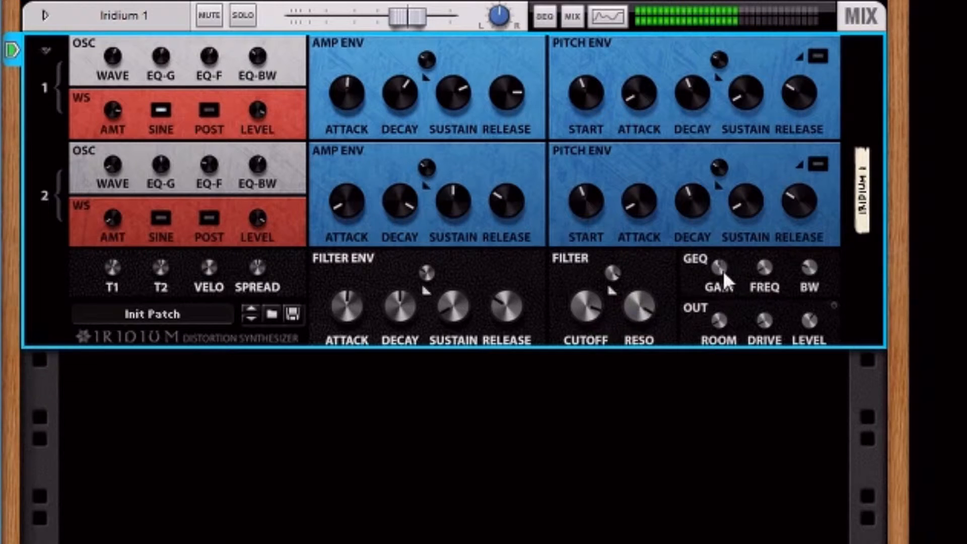
Raise the global EQ gain and bandwidth, and increase the output's room, drive and level.
mouse_move(717, 270)
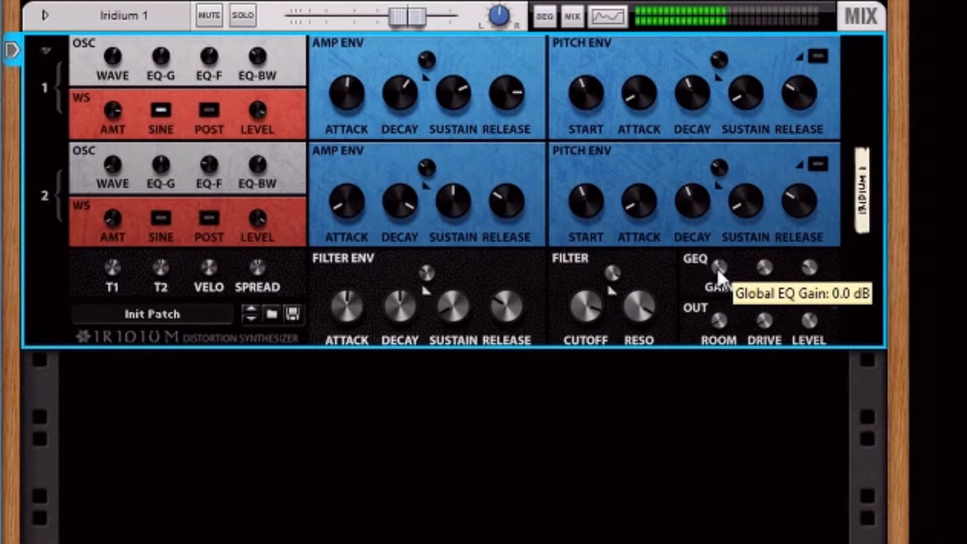
drag(717, 268, 774, 69)
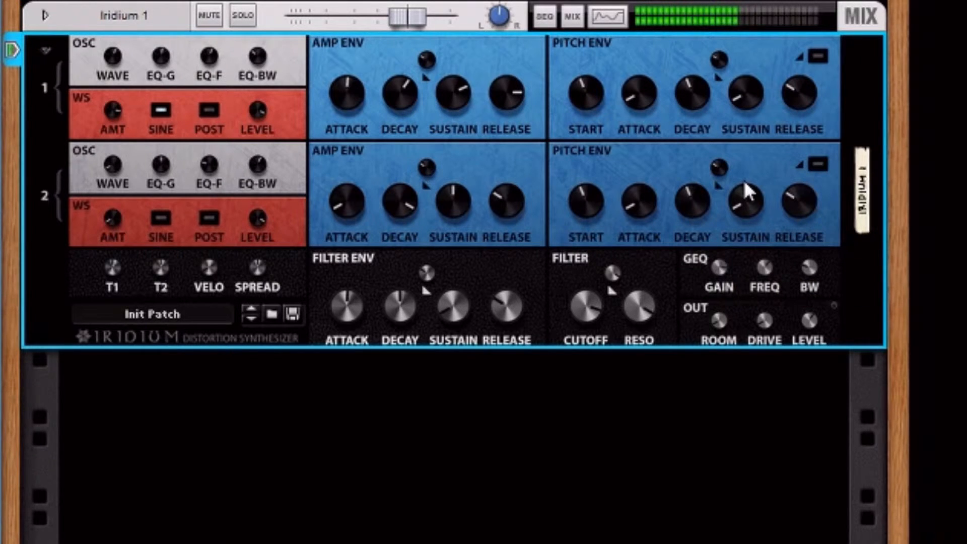
drag(808, 264, 813, 136)
drag(718, 313, 712, 151)
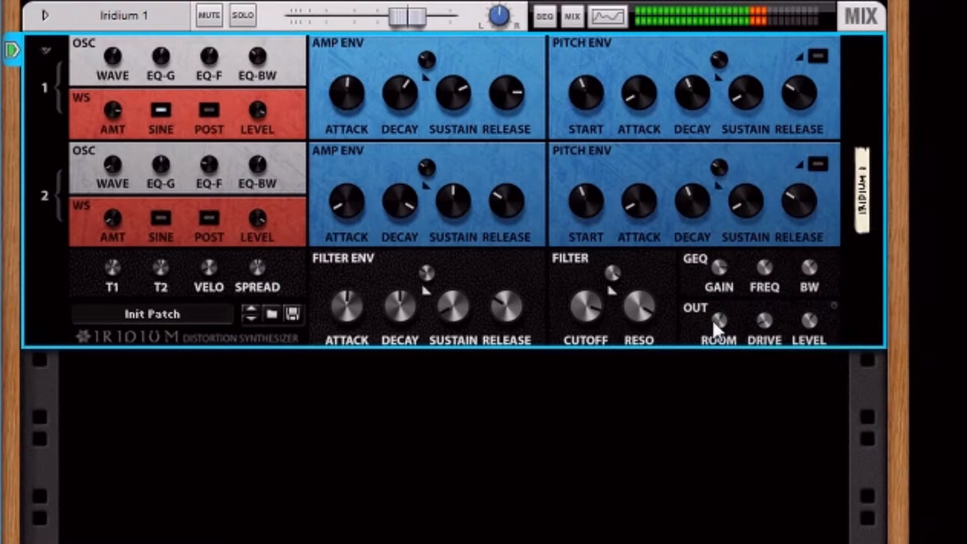
drag(764, 319, 772, 145)
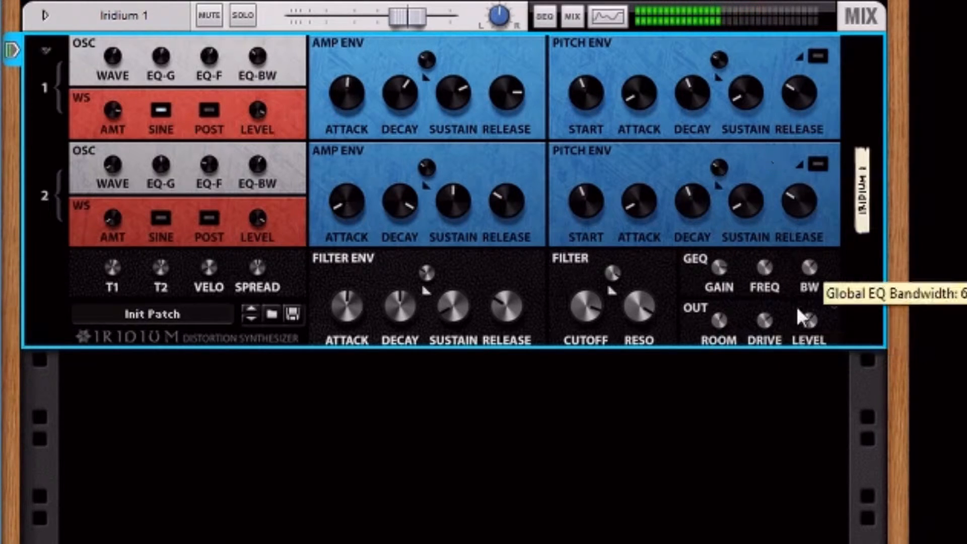
drag(808, 319, 811, 237)
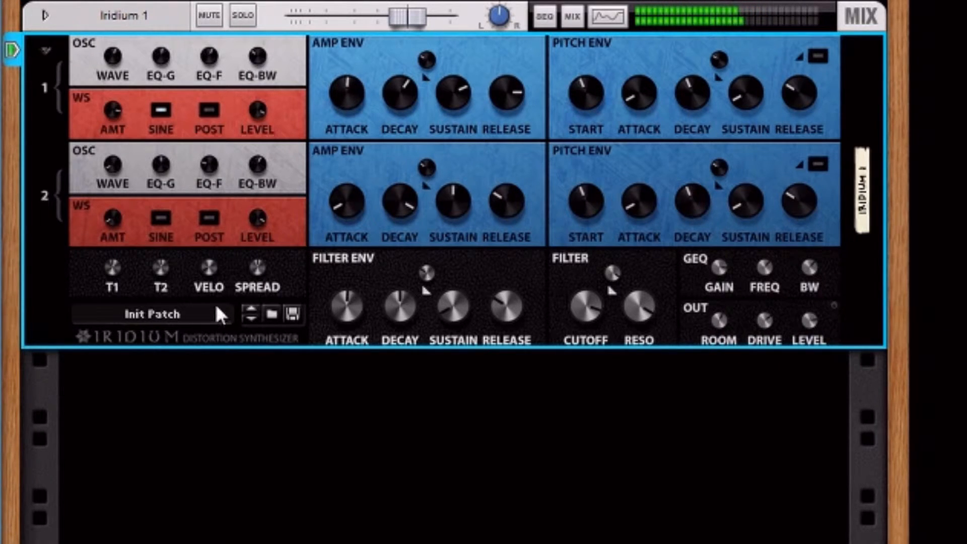
Set the global spread to 86.7%, raise the global velocity amount and retune both generators.
drag(256, 274, 267, 80)
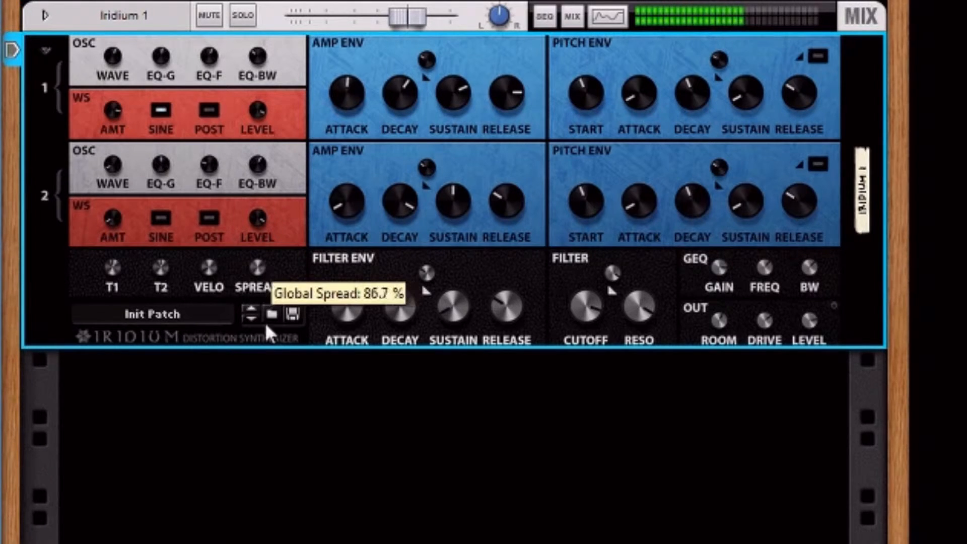
mouse_move(211, 264)
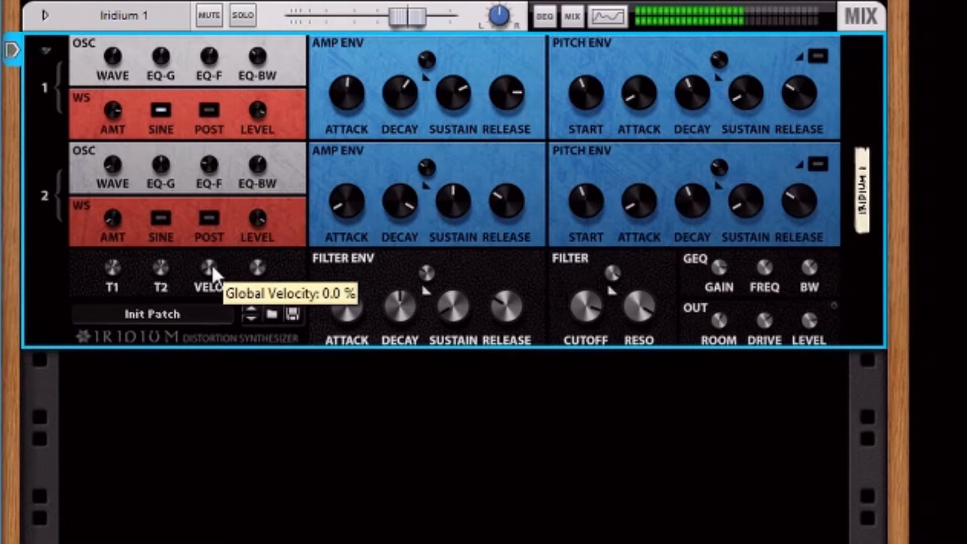
drag(210, 252, 225, 138)
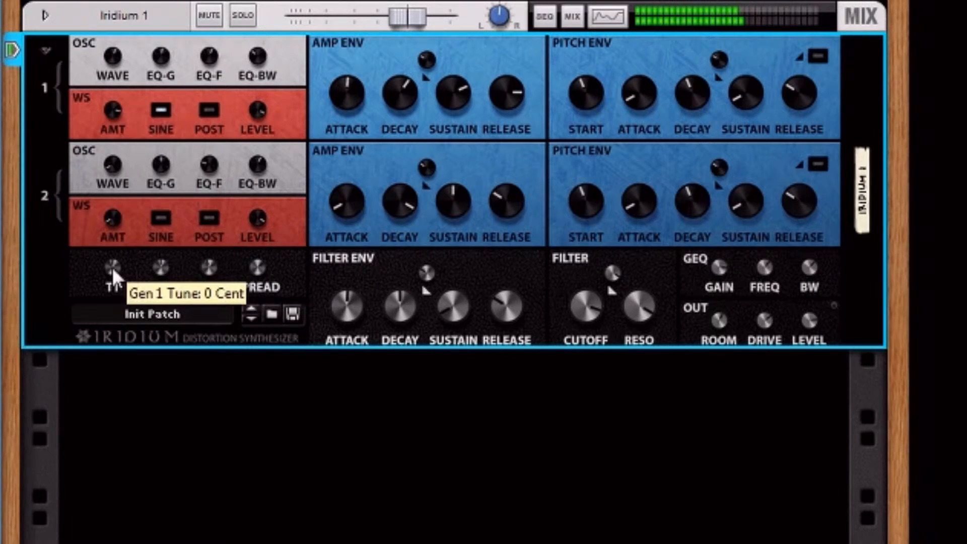
drag(111, 265, 124, 180)
drag(164, 265, 171, 165)
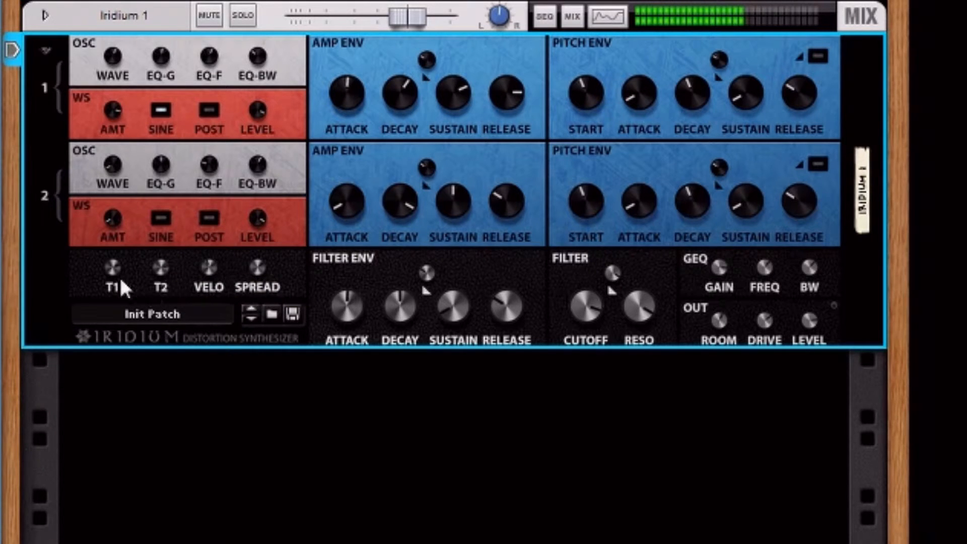
Set the filter attack to 83.2%, raise generator 1's pitch envelope start, attack, decay, sustain and release, and invert that envelope.
drag(351, 307, 376, 237)
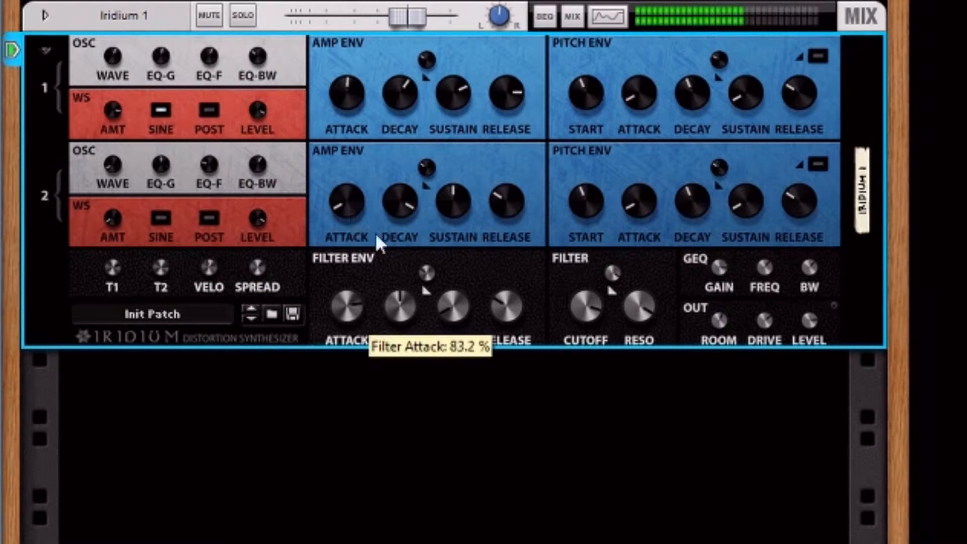
drag(428, 270, 589, 71)
drag(645, 89, 646, 68)
drag(699, 83, 747, 61)
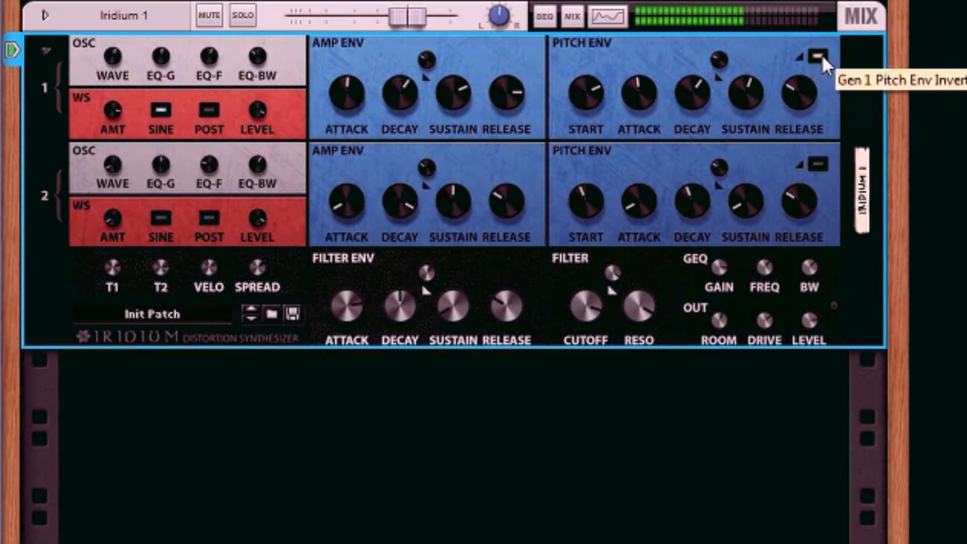
drag(800, 88, 801, 71)
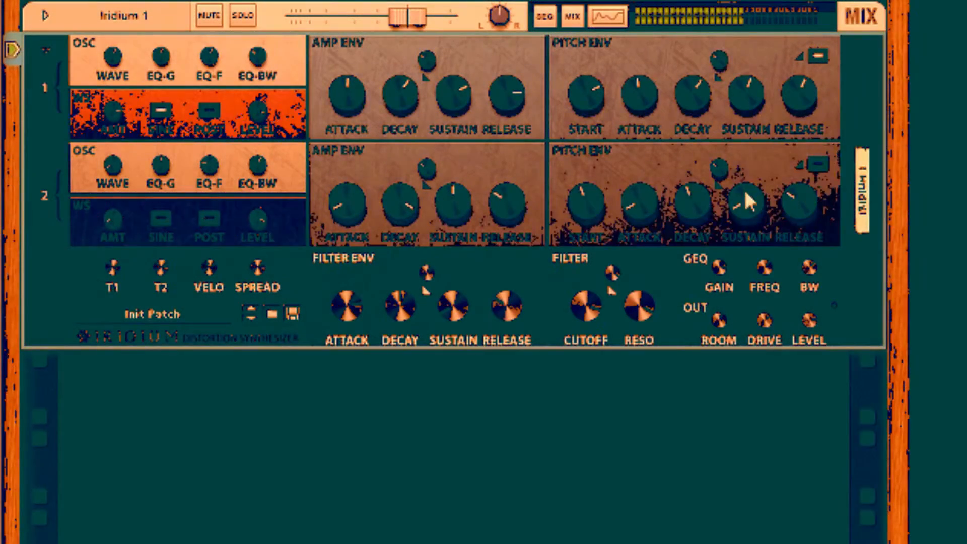
Raise the attack and sustain of generator 2's pitch envelope, and turn both generators' pitch envelope start to minimum.
drag(646, 200, 652, 58)
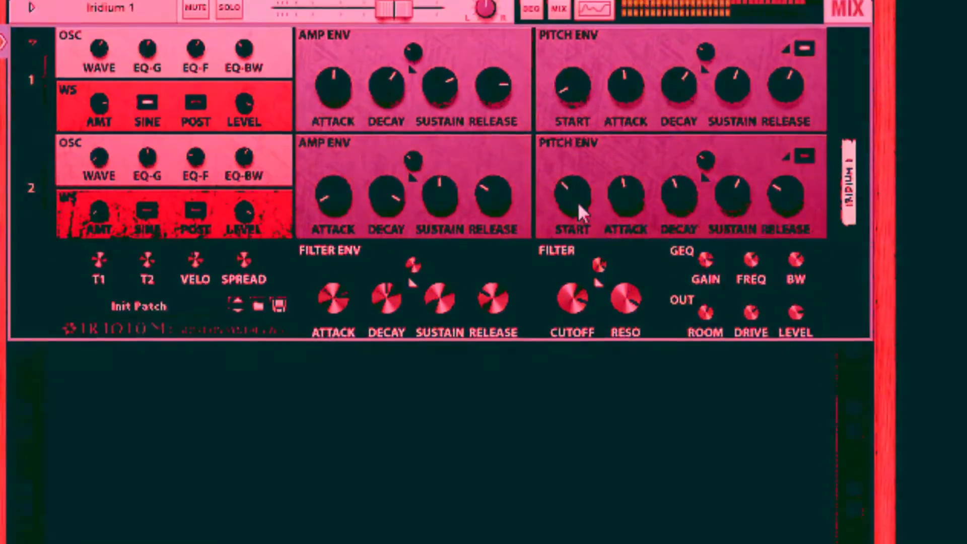
drag(578, 201, 593, 296)
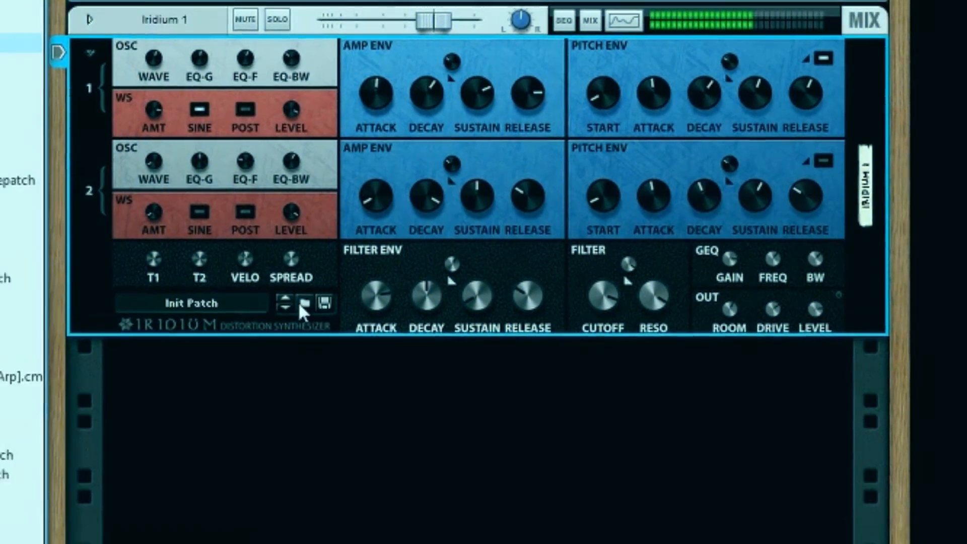
Browse the Iridium patches and audition Happy Adventure, Forrest Flute and Resarband in turn.
click(258, 321)
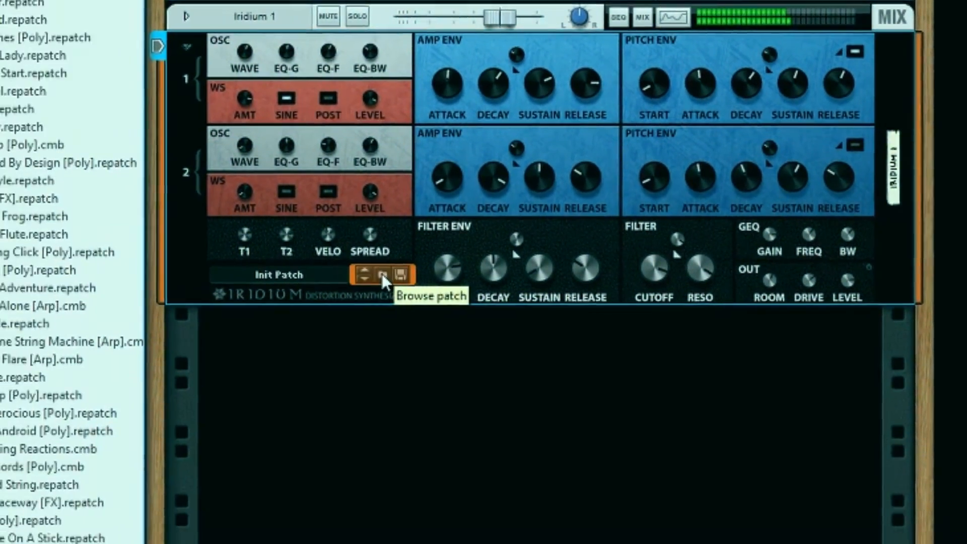
click(85, 269)
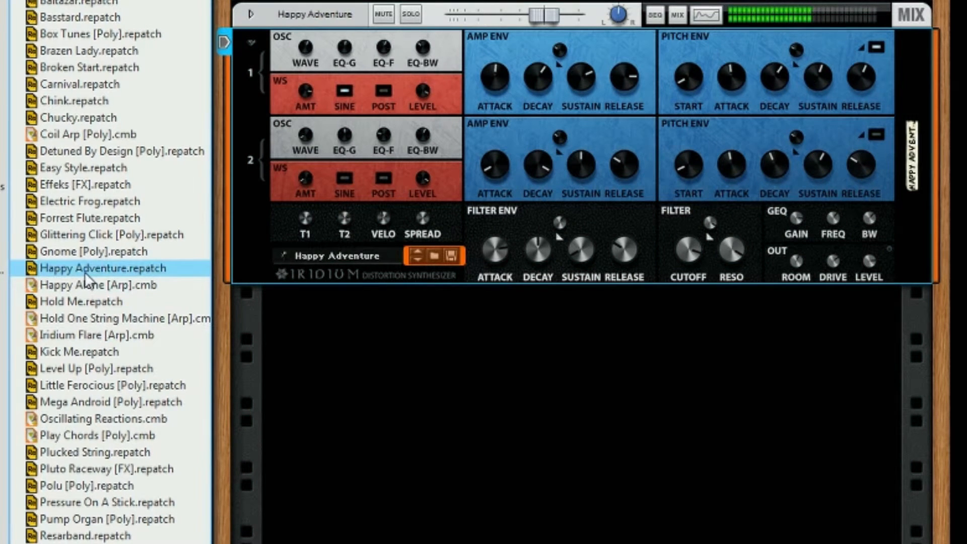
click(64, 222)
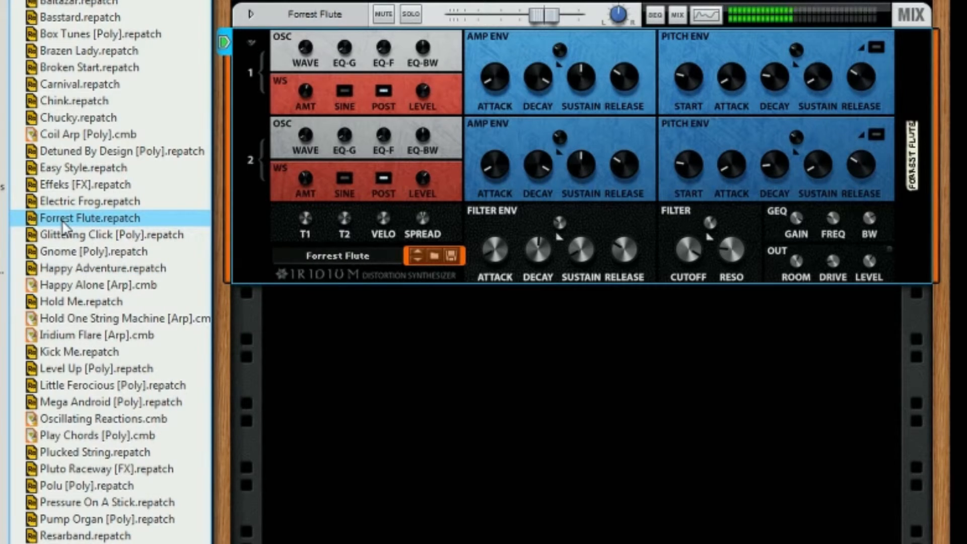
click(91, 535)
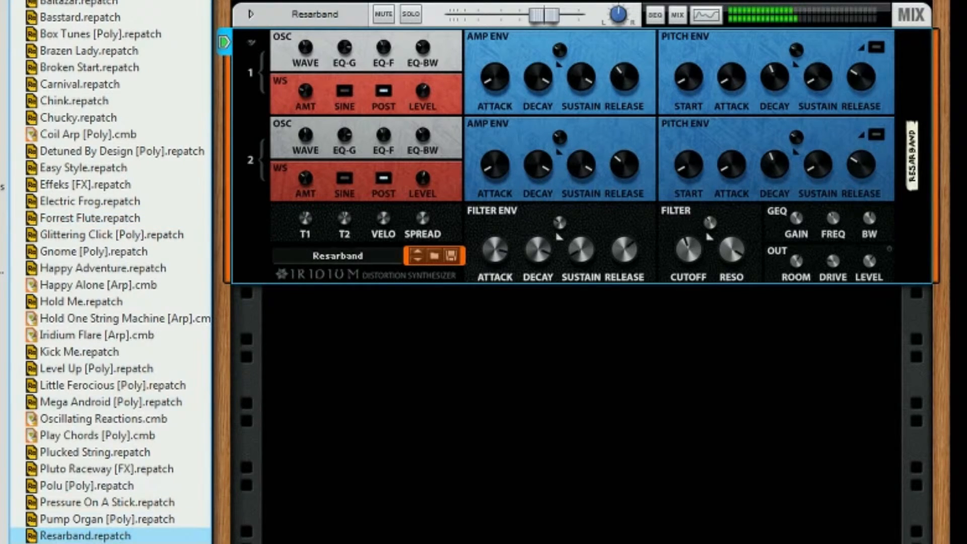
Audition the Sawmill and Vagabond [Arp] patches, checking the devices inside the Vagabond [Arp] Combinator before hiding them.
key(Down)
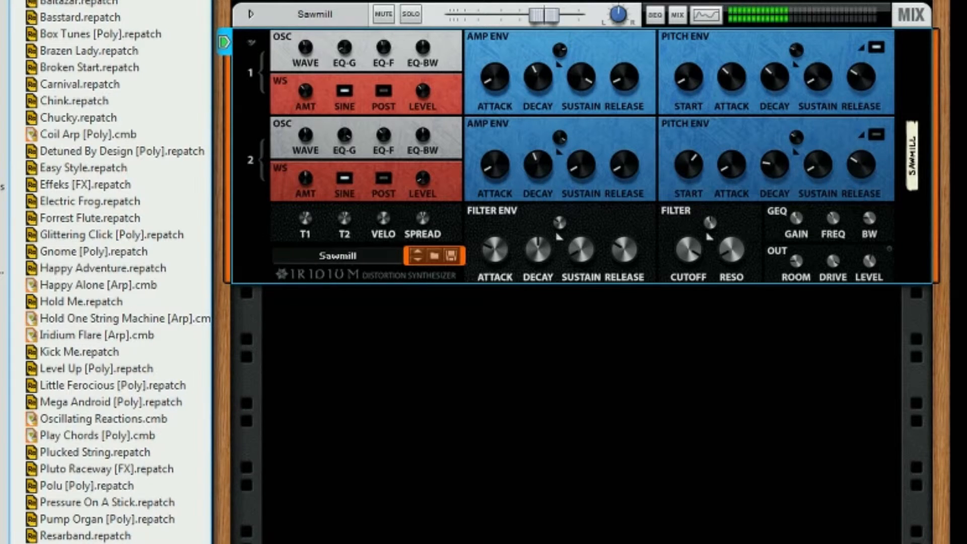
key(Down)
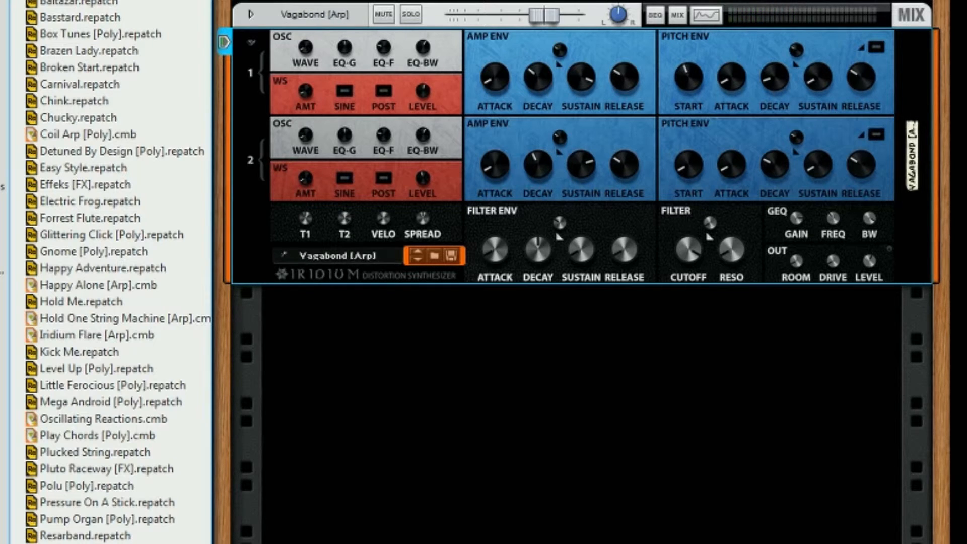
click(383, 142)
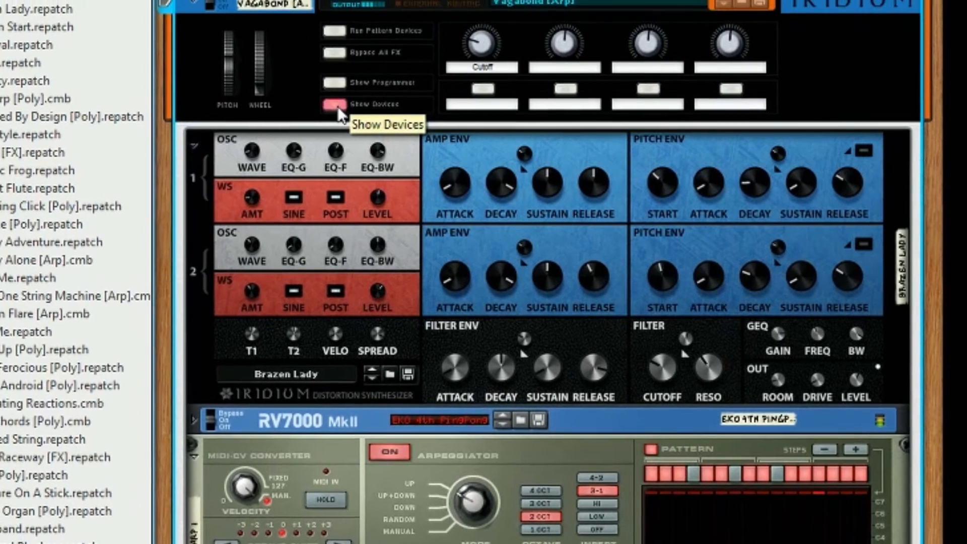
click(334, 105)
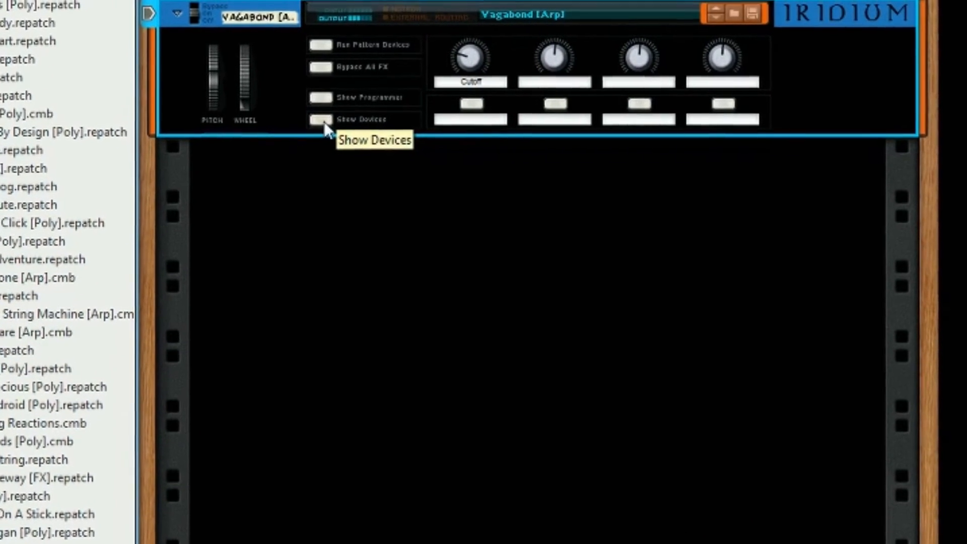
Reload the Resarband patch and raise generator 1's pitch envelope start and the filter cutoff.
double_click(16, 508)
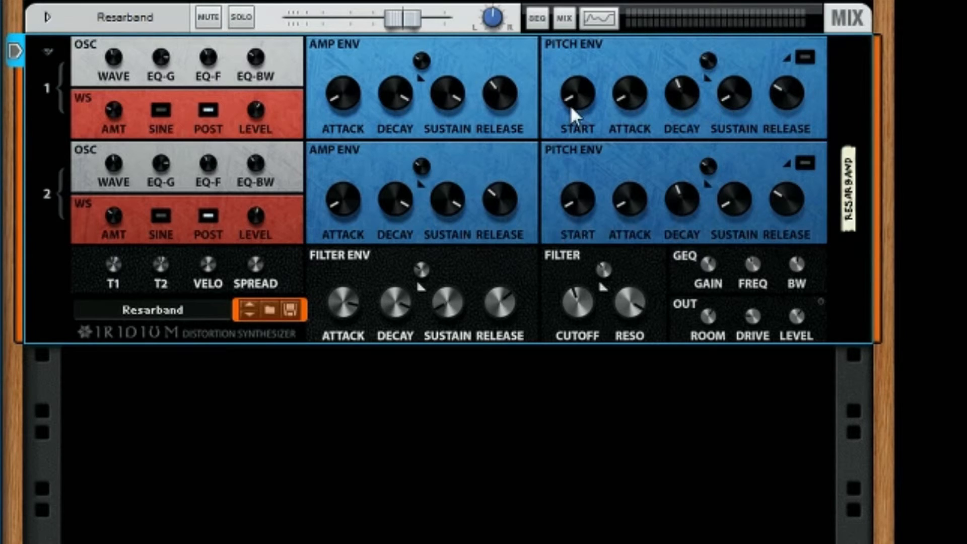
mouse_move(572, 94)
mouse_down()
mouse_move(584, 33)
mouse_move(573, 155)
mouse_move(580, 36)
mouse_move(576, 95)
mouse_up()
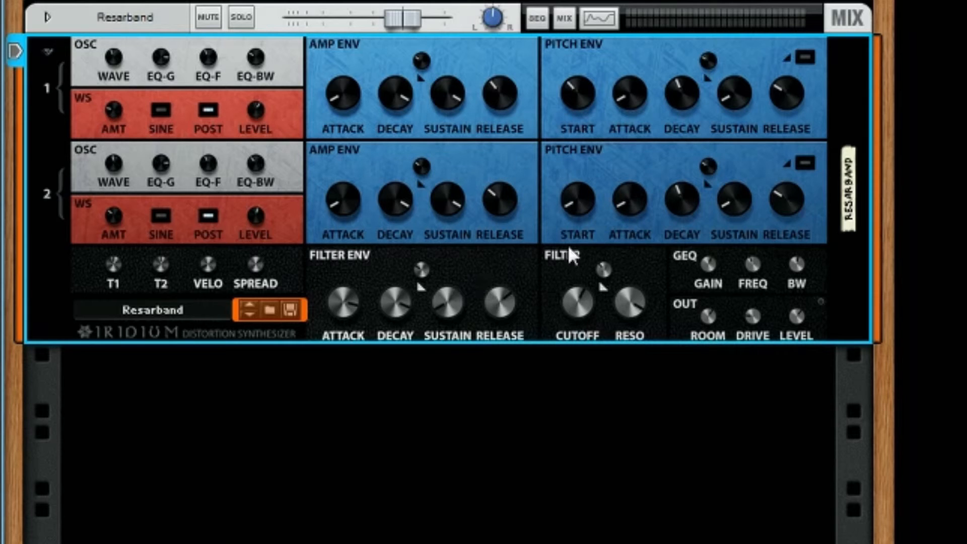
mouse_move(605, 269)
mouse_down()
mouse_move(602, 325)
mouse_move(581, 121)
mouse_move(572, 287)
mouse_move(573, 268)
mouse_move(619, 282)
mouse_up()
drag(422, 270, 443, 272)
Switch off the Poly option on the back of the Iridium device and return to its front side.
key(Tab)
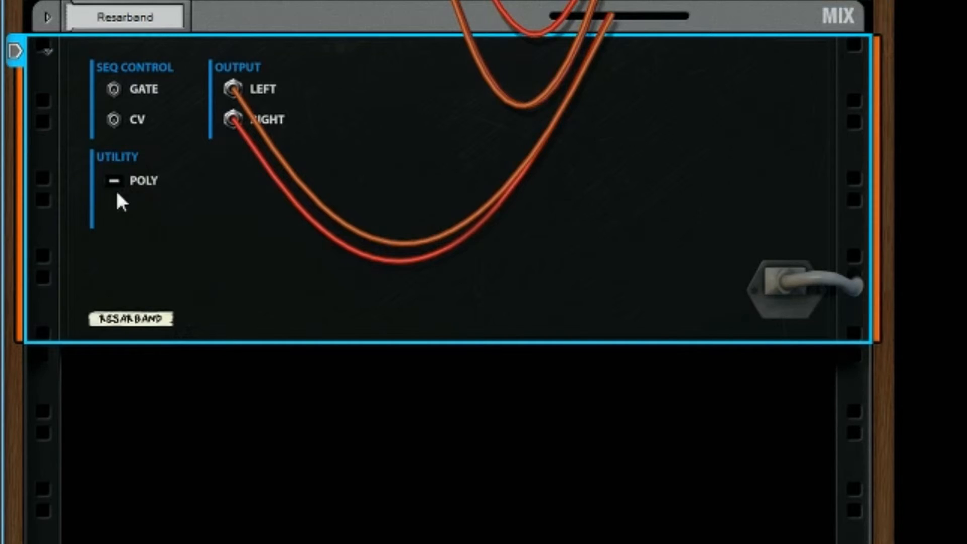
key(Tab)
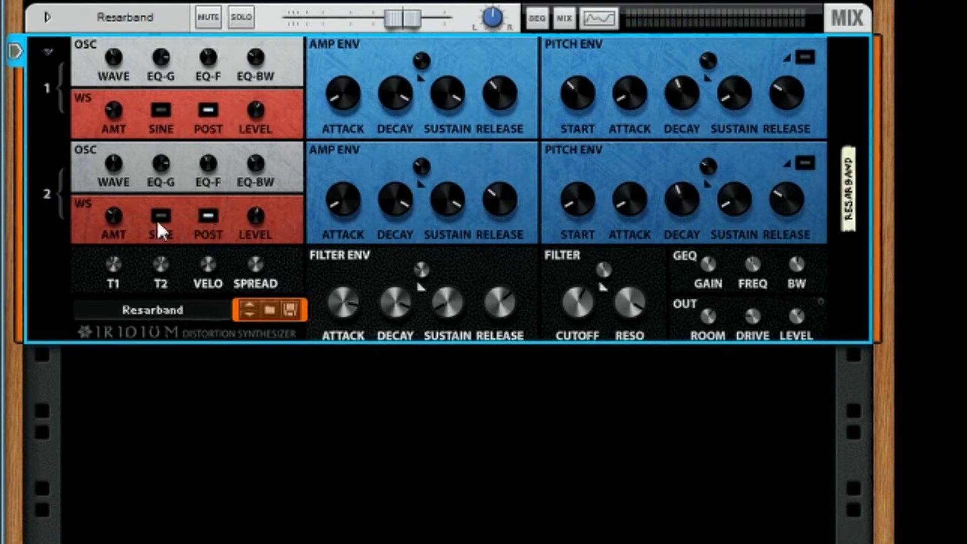
key(Tab)
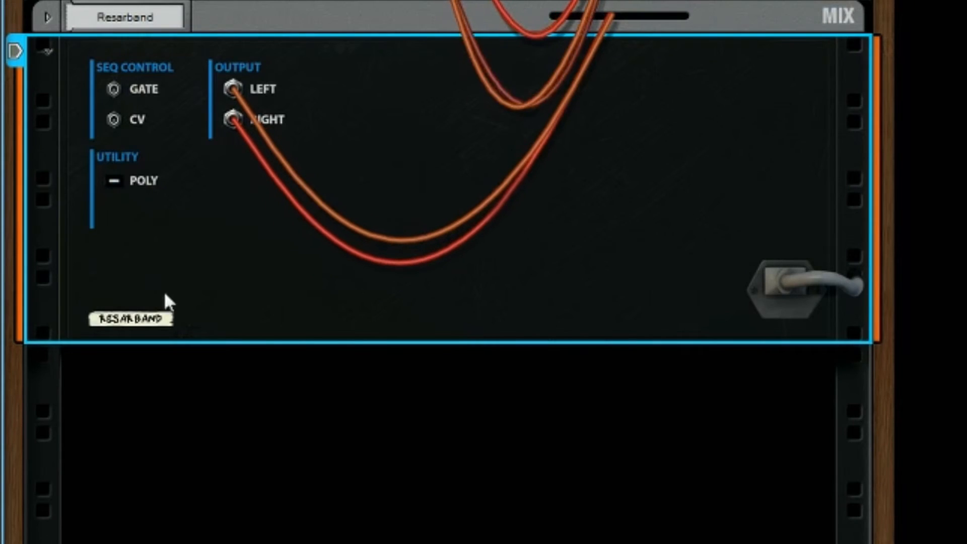
click(116, 182)
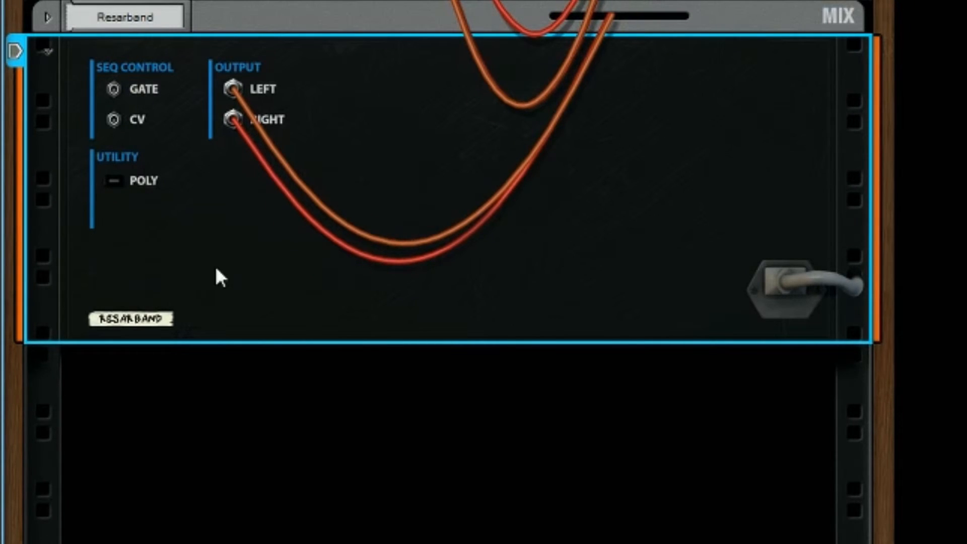
key(Tab)
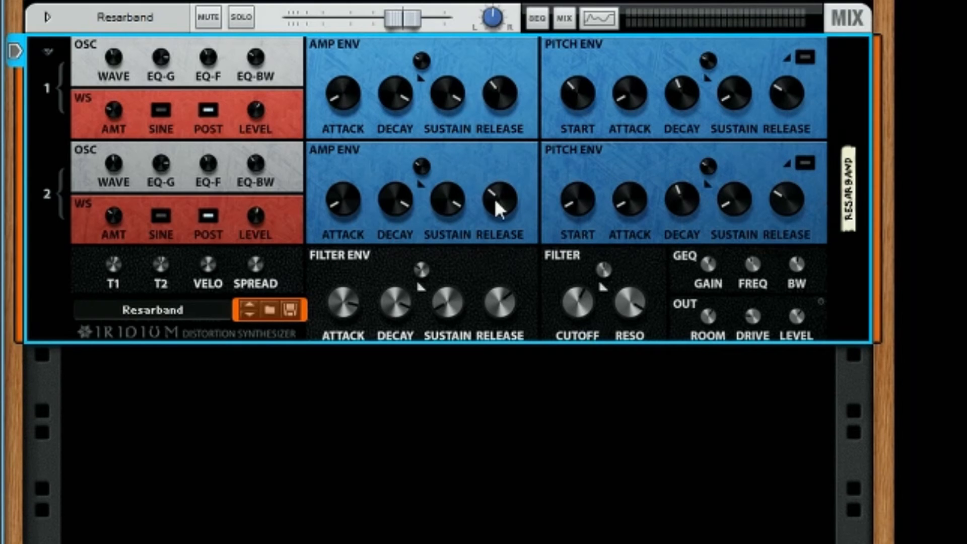
Set generator 2's amp attack to 58.6% and raise its pitch envelope start, attack, sustain and release.
drag(340, 194, 824, 76)
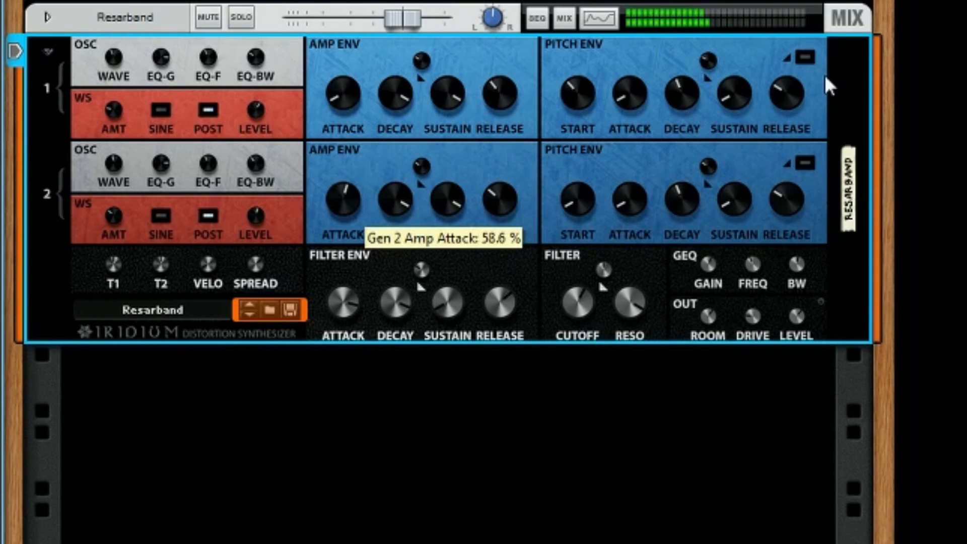
drag(637, 186, 811, 136)
drag(737, 192, 738, 121)
drag(787, 198, 785, 101)
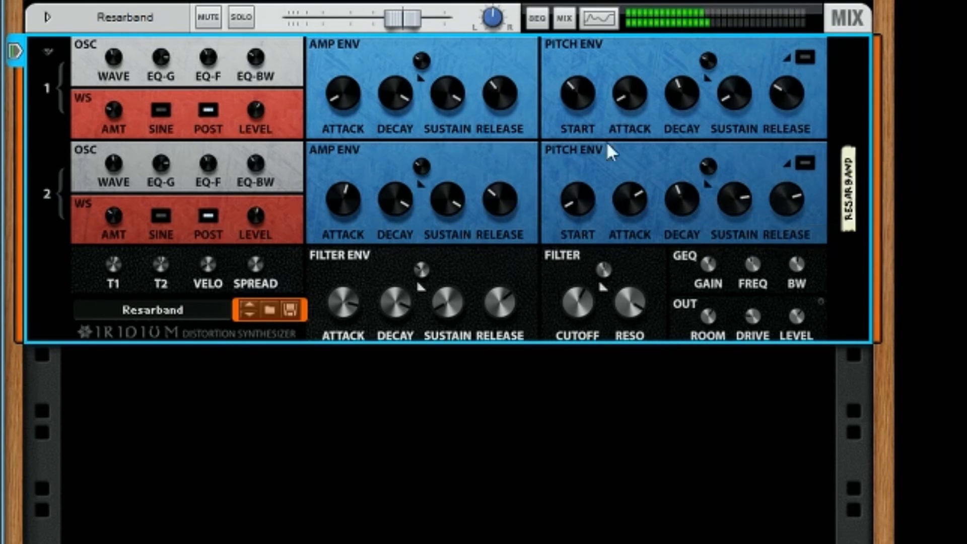
drag(584, 195, 603, 25)
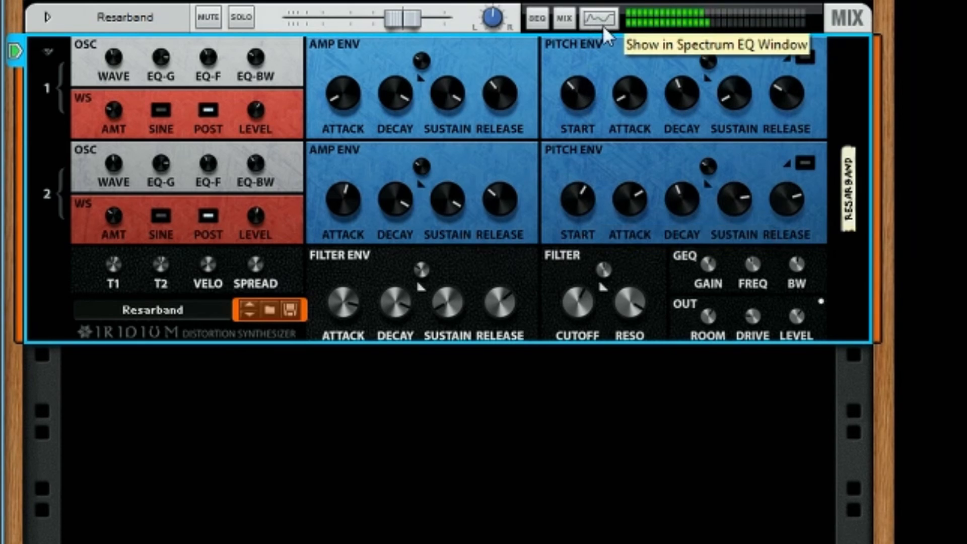
Lower the filter's cutoff and resonance.
drag(579, 319, 579, 399)
drag(630, 304, 637, 372)
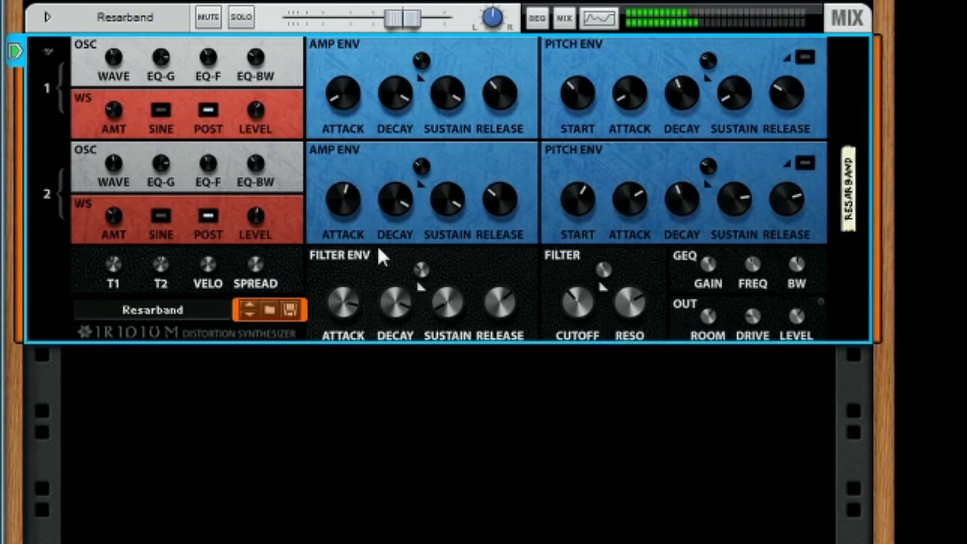